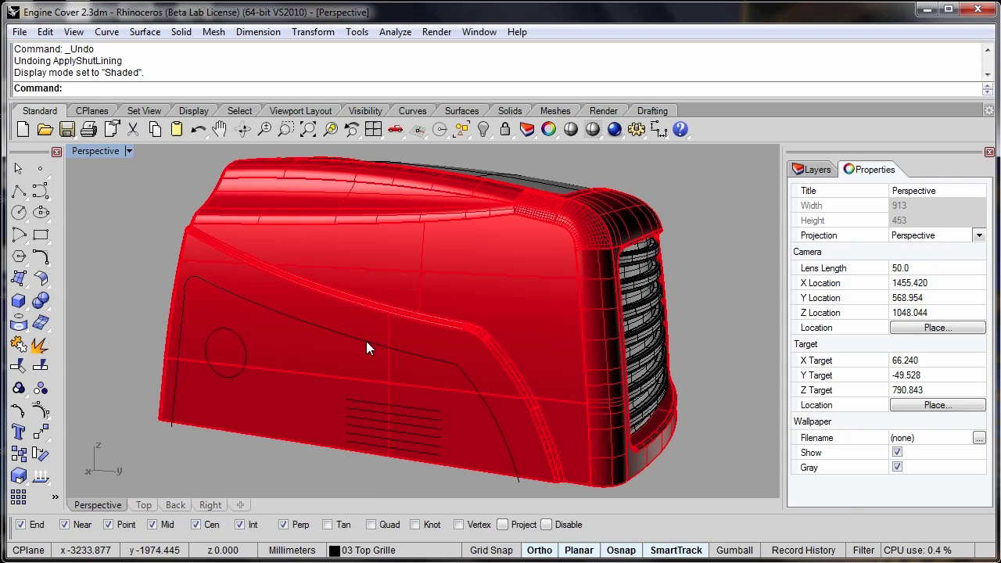
Step: Check the long side curve, the circle and the six grille lines, then clear the selection
{"action": "left_click", "coordinate": [367, 342]}
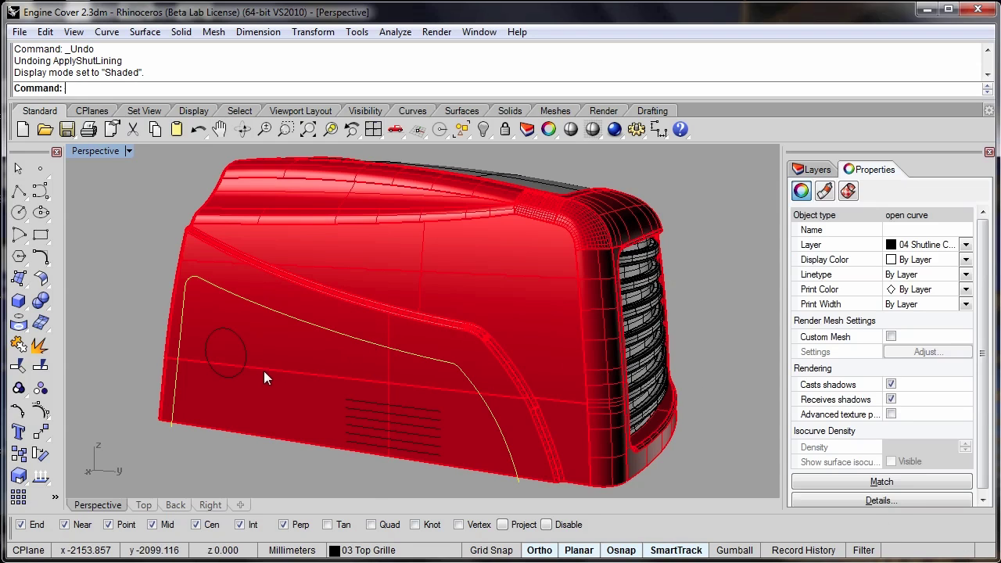
{"action": "left_click", "coordinate": [242, 358]}
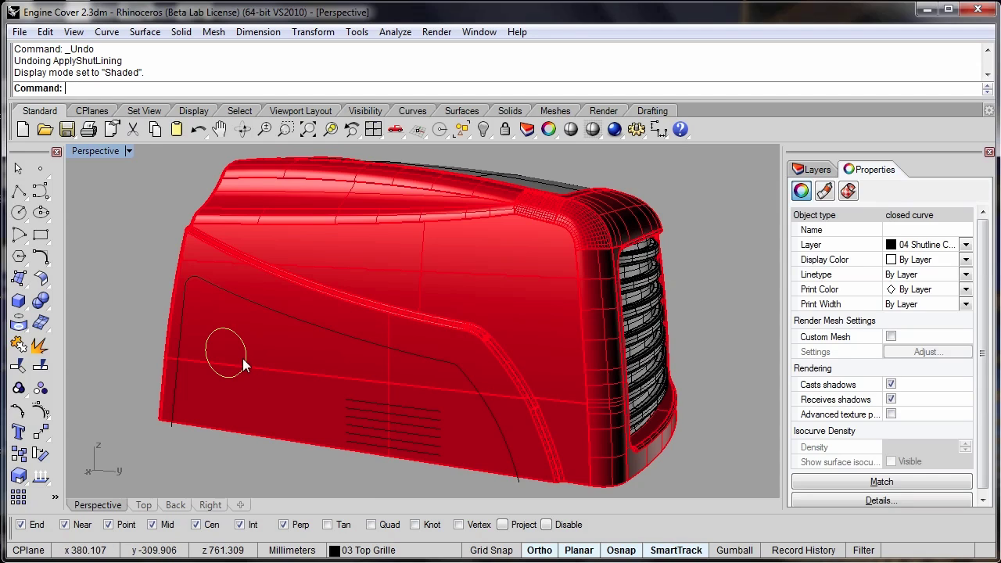
{"action": "left_click", "coordinate": [358, 408]}
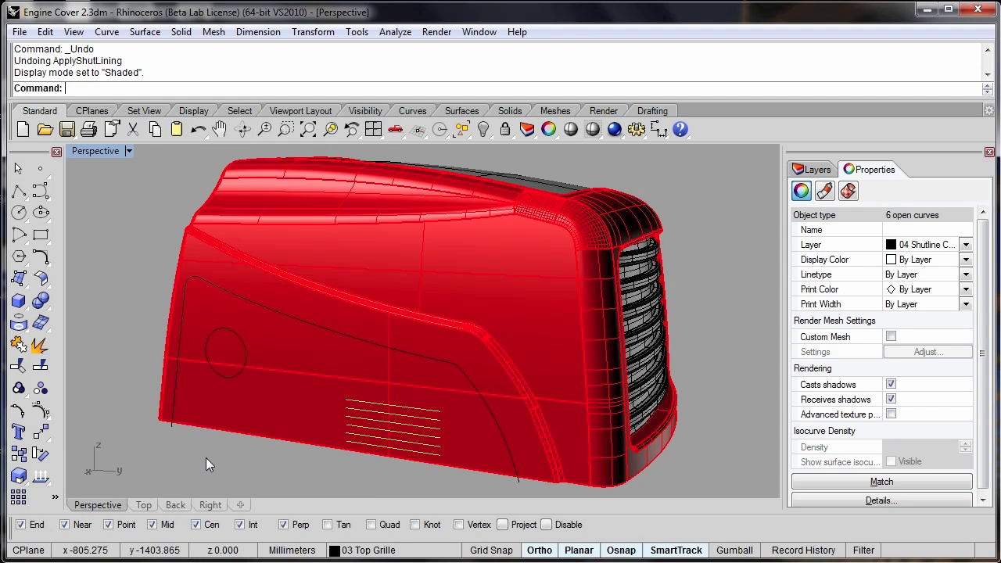
{"action": "key", "text": "Escape"}
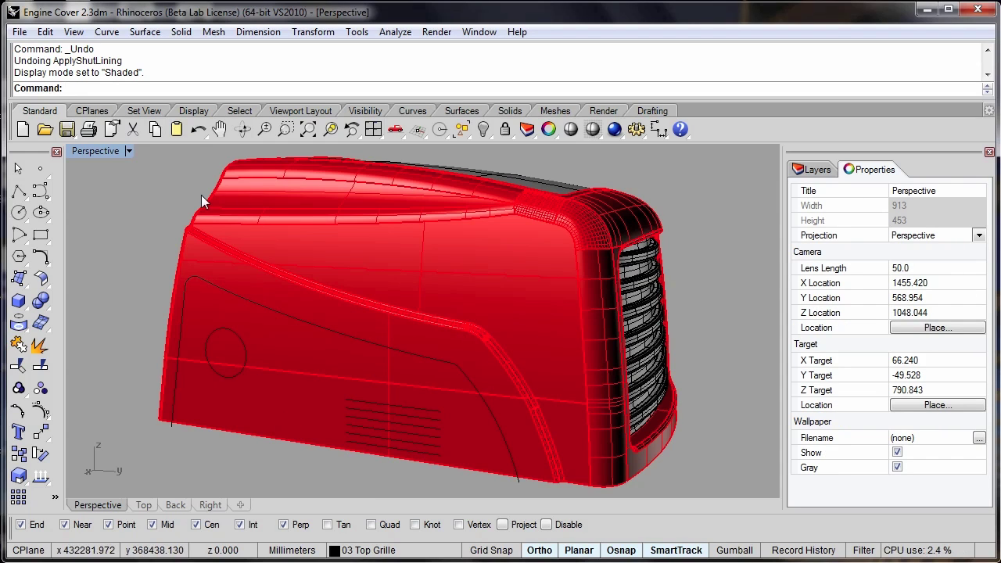
Step: Run ApplyShutLining (App) on the engine cover with a groove radius of 2
{"action": "type", "text": "ApplyShutLining"}
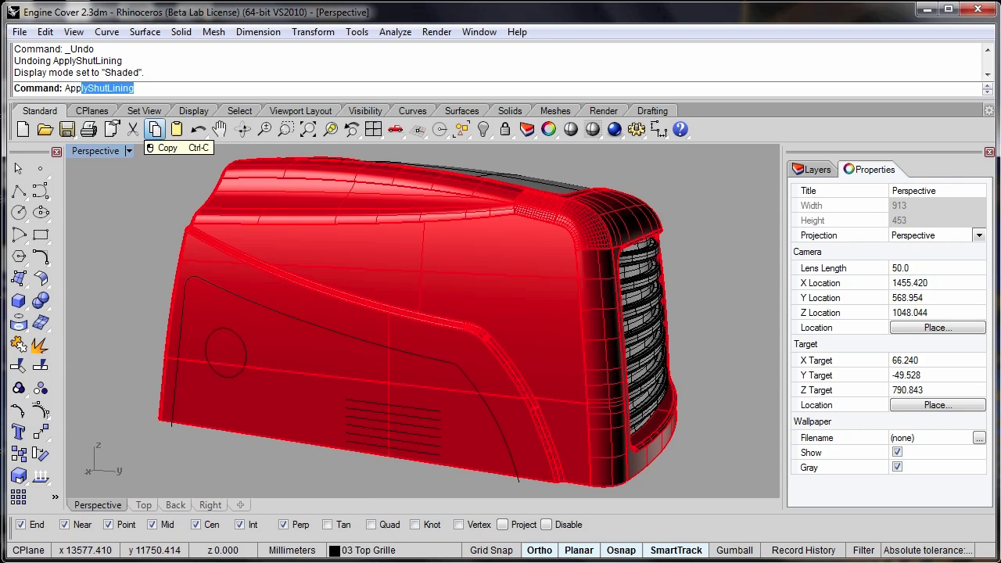
{"action": "key", "text": "Return"}
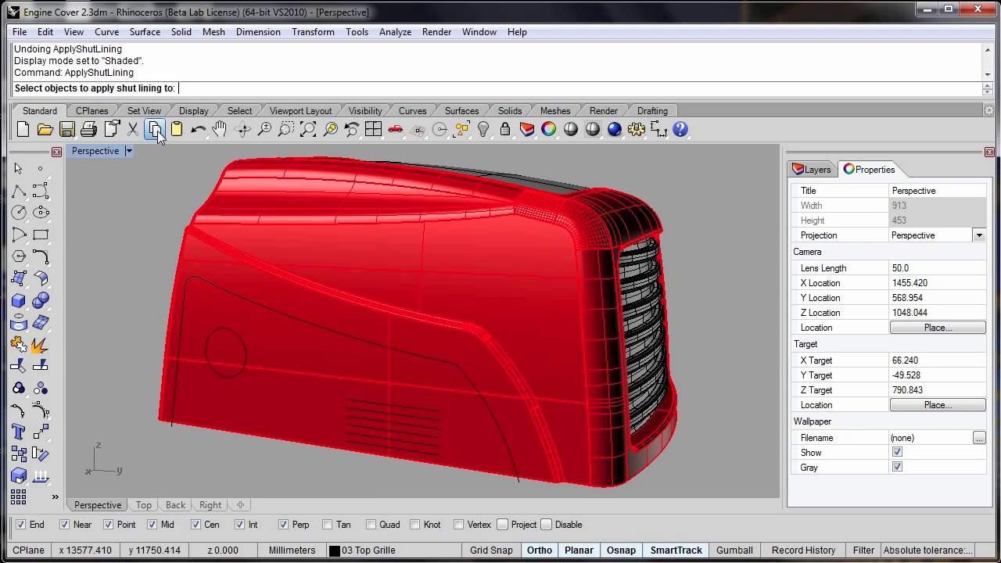
{"action": "left_click", "coordinate": [262, 226]}
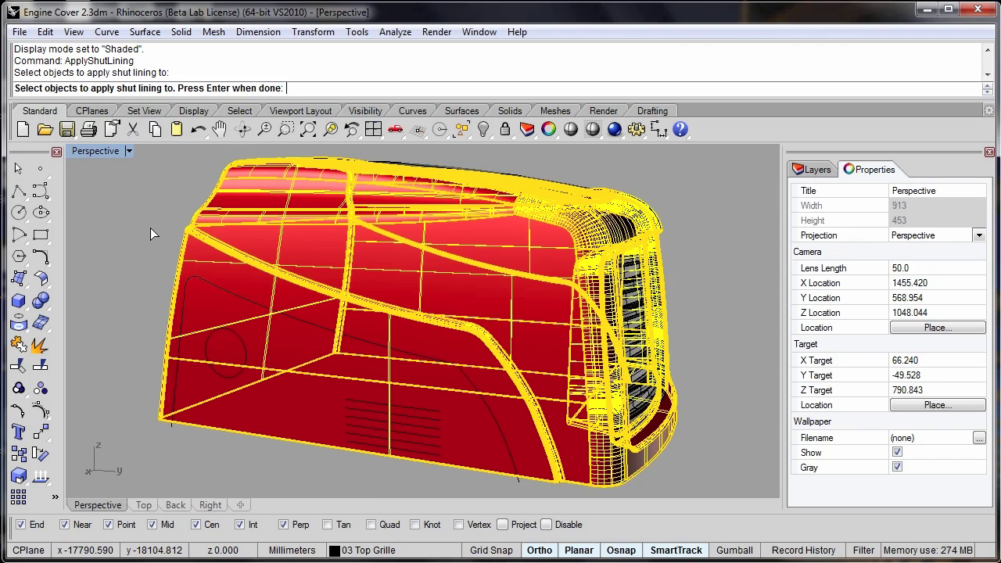
{"action": "key", "text": "Return"}
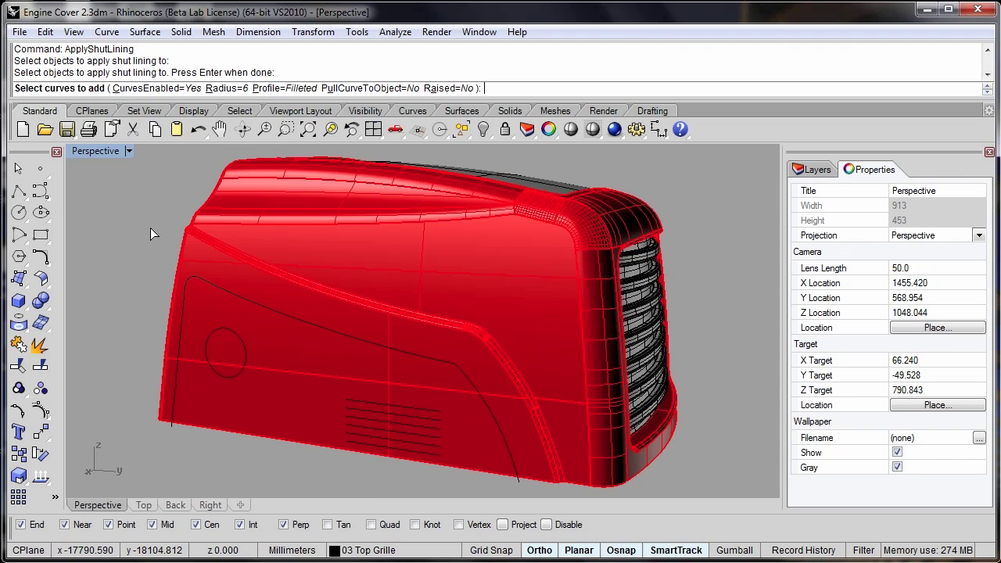
{"action": "left_click", "coordinate": [225, 91]}
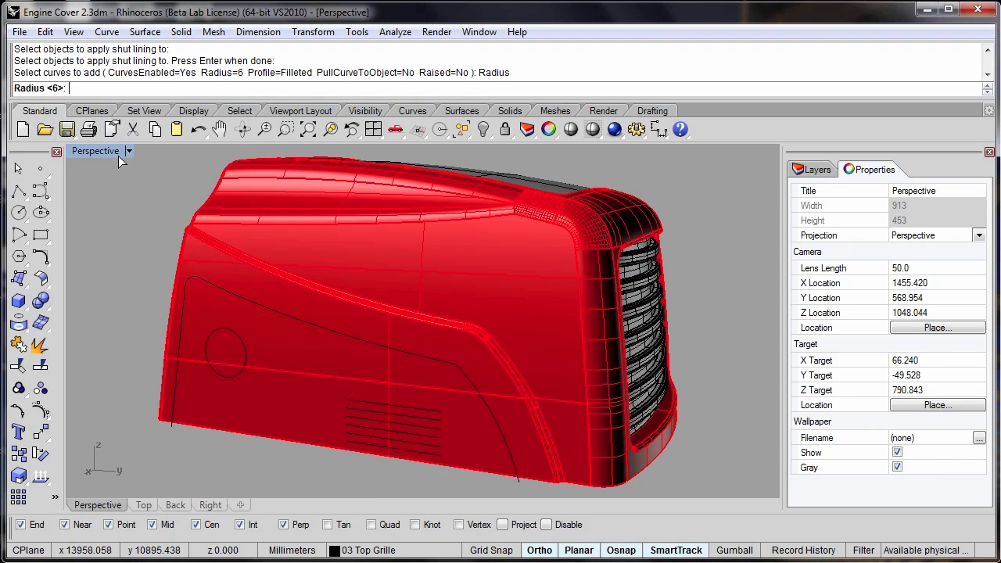
{"action": "type", "text": "2"}
{"action": "key", "text": "Return"}
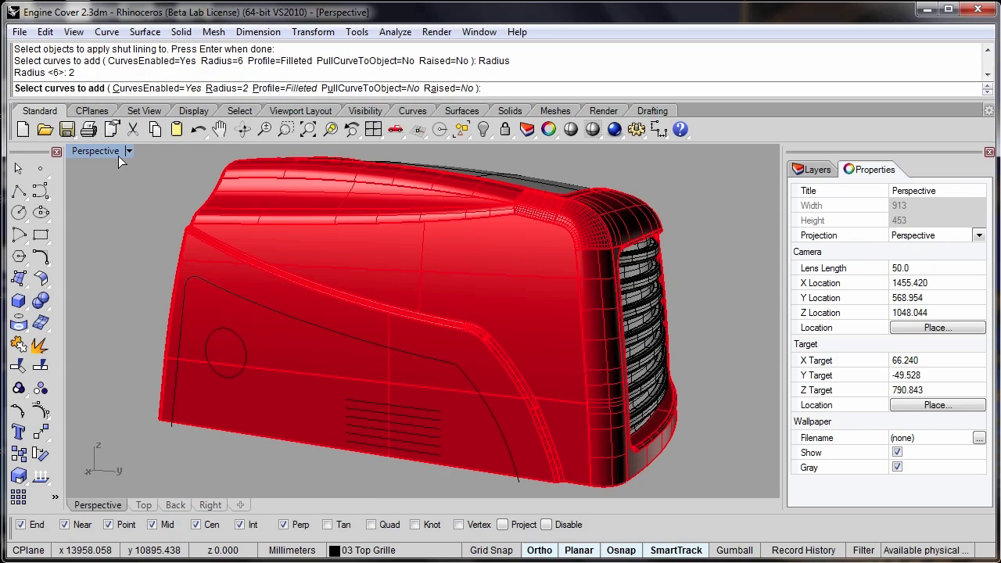
Step: Use the RoundGroove profile with PullCurveToObject=Yes, adding the long side curve and circle as shutlines
{"action": "left_click", "coordinate": [283, 88]}
{"action": "left_click", "coordinate": [201, 90]}
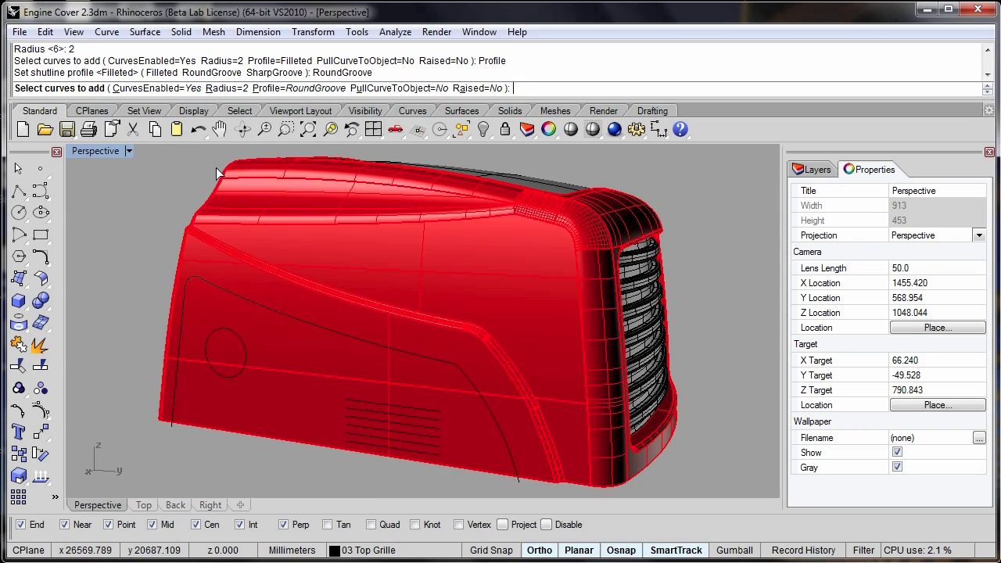
{"action": "left_click", "coordinate": [420, 89]}
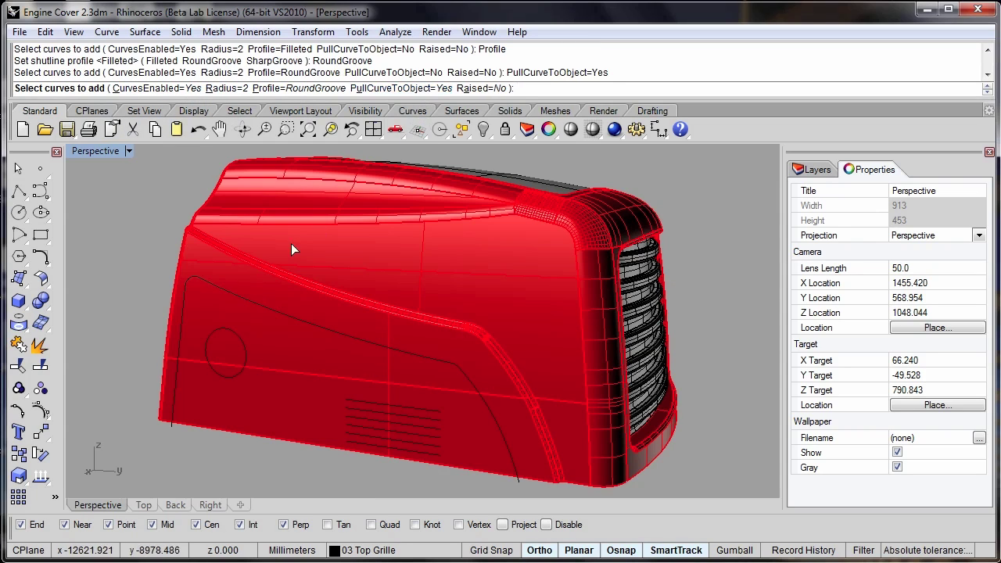
{"action": "left_click", "coordinate": [229, 308]}
{"action": "left_click", "coordinate": [233, 329]}
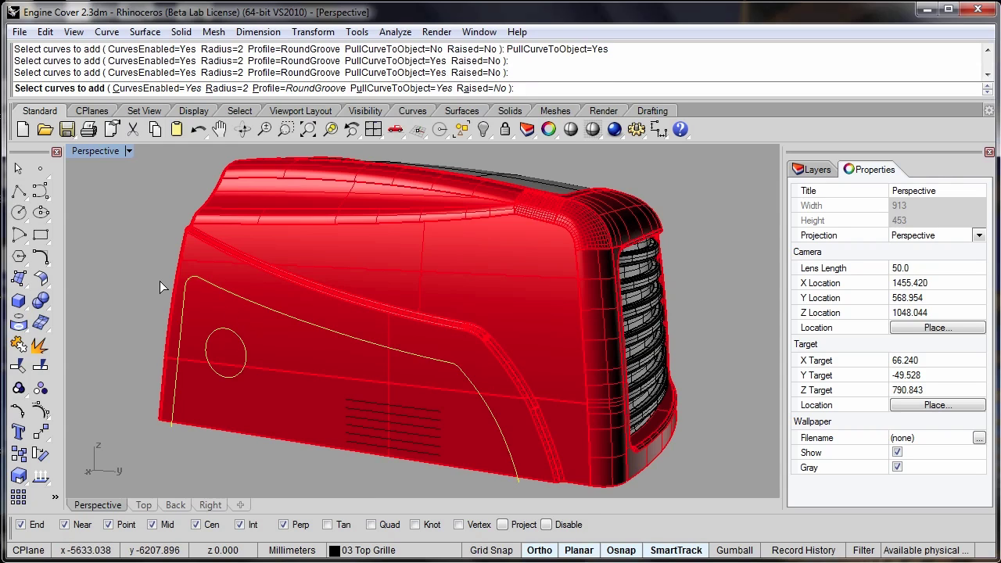
{"action": "key", "text": "Return"}
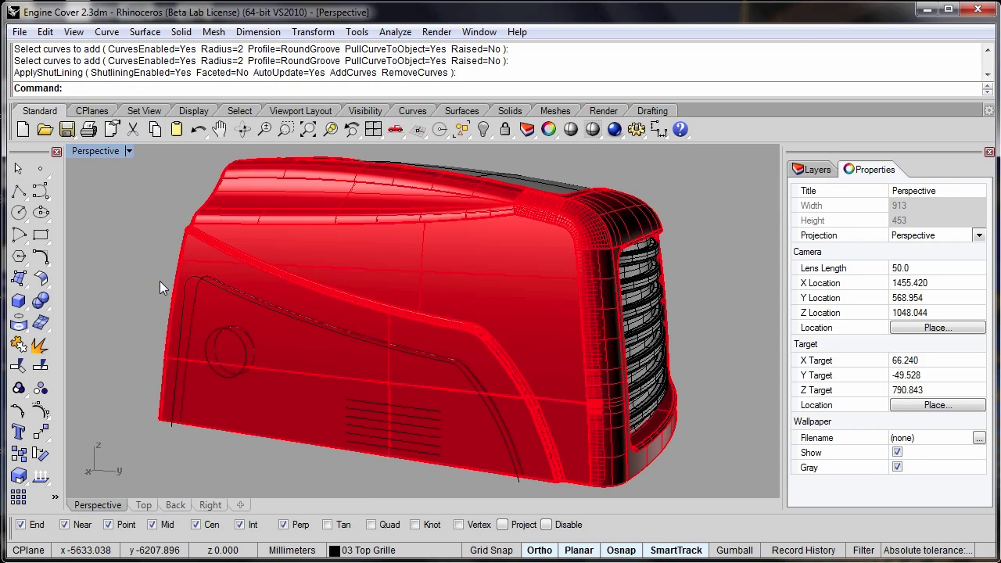
{"action": "left_click", "coordinate": [112, 150]}
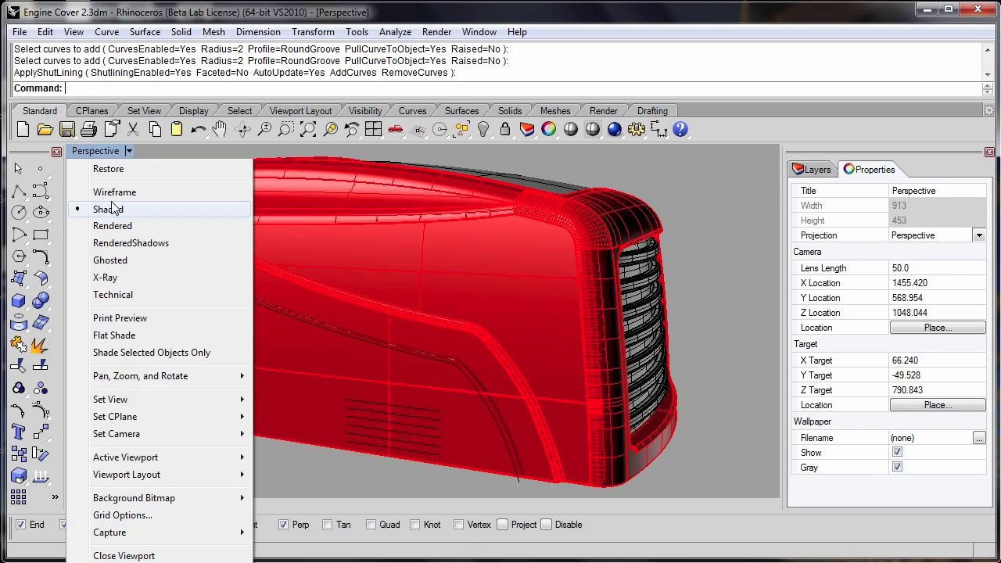
{"action": "left_click", "coordinate": [114, 227]}
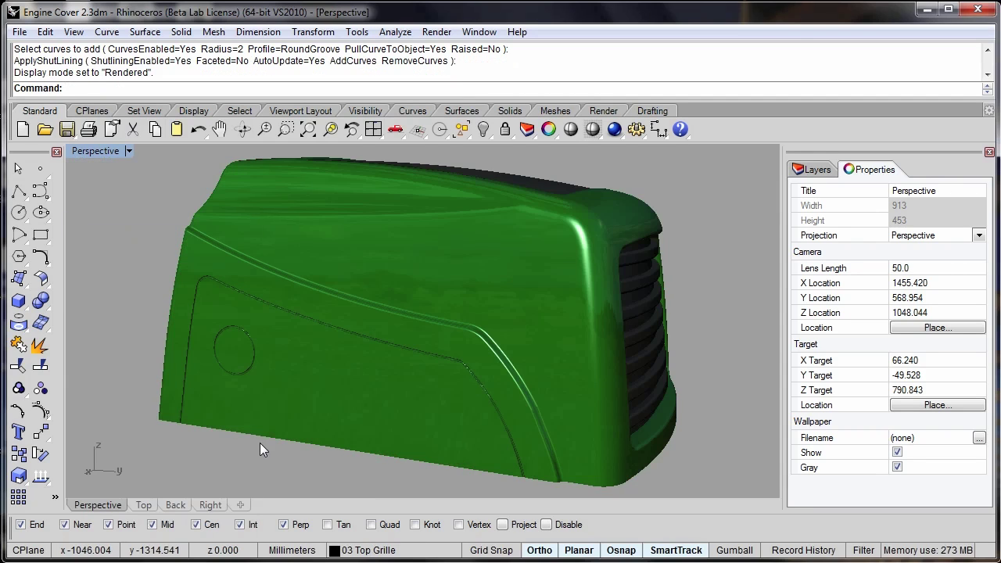
{"action": "mouse_move", "coordinate": [240, 431]}
{"action": "right_mouse_down"}
{"action": "mouse_move", "coordinate": [364, 430]}
{"action": "mouse_move", "coordinate": [262, 431]}
{"action": "mouse_move", "coordinate": [250, 394]}
{"action": "mouse_move", "coordinate": [244, 434]}
{"action": "right_mouse_up"}
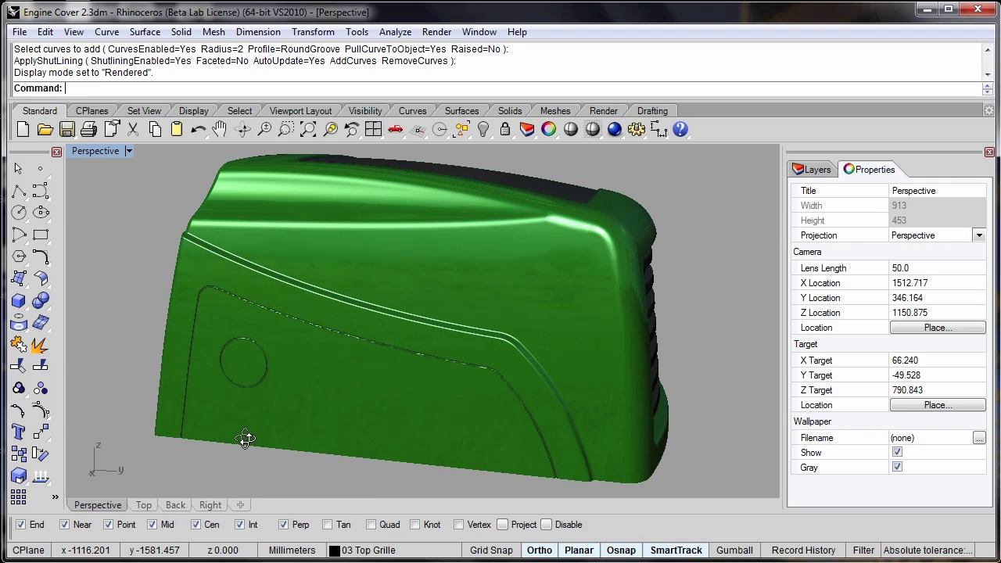
{"action": "left_click", "coordinate": [102, 151]}
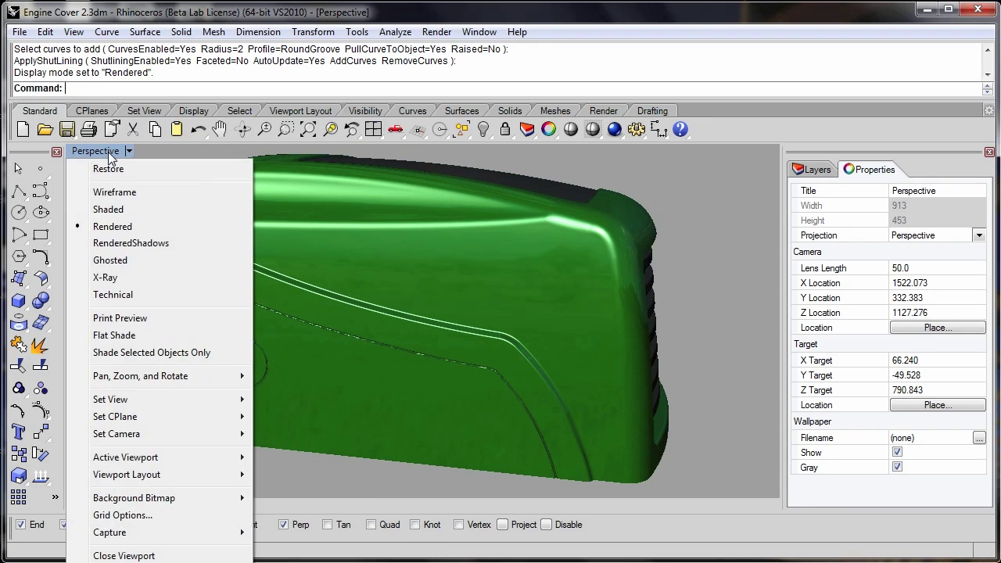
{"action": "left_click", "coordinate": [102, 212]}
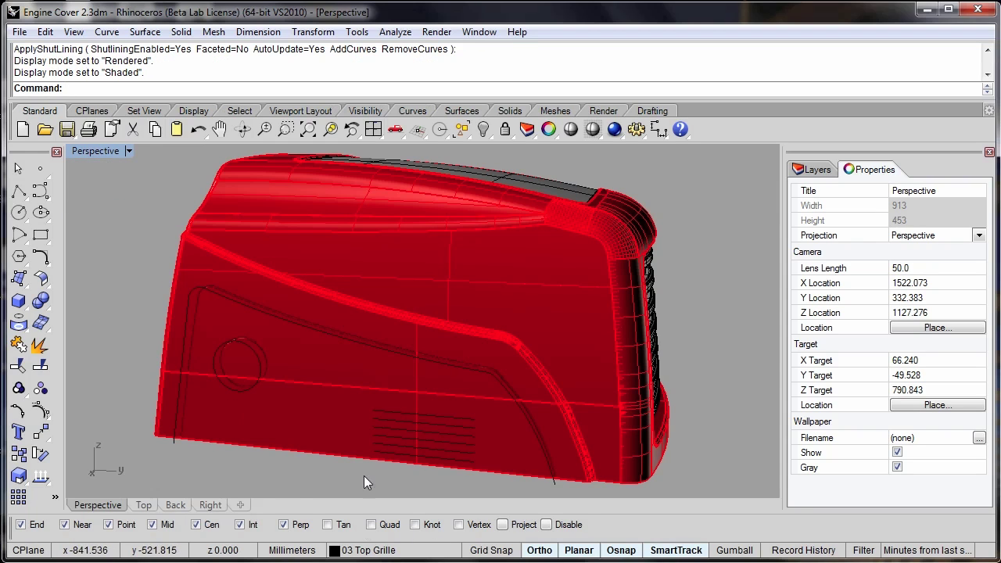
Step: Select the circle curve among the overlapping objects and move it right on the side panel
{"action": "left_click", "coordinate": [235, 389]}
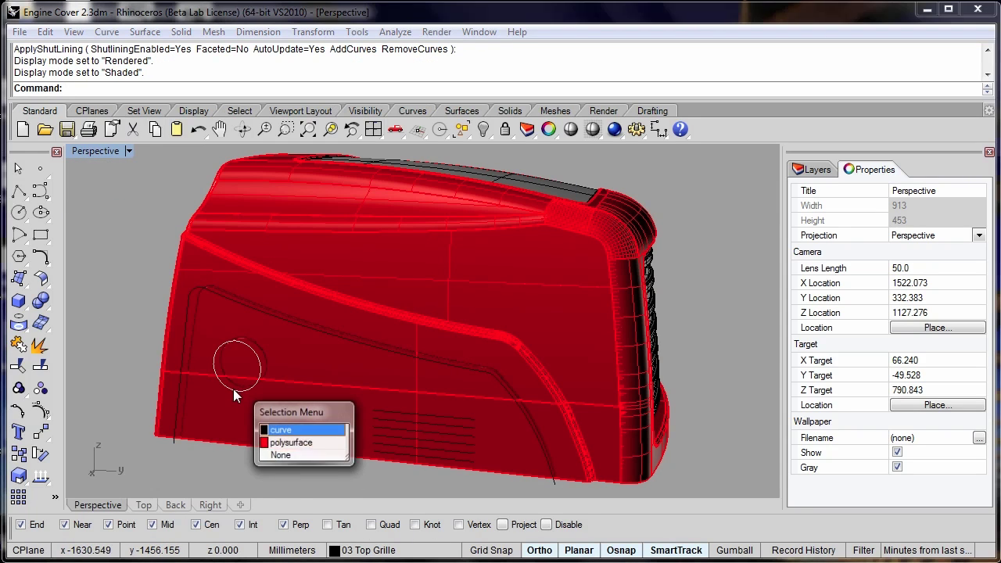
{"action": "left_click", "coordinate": [266, 426]}
{"action": "left_click", "coordinate": [313, 31]}
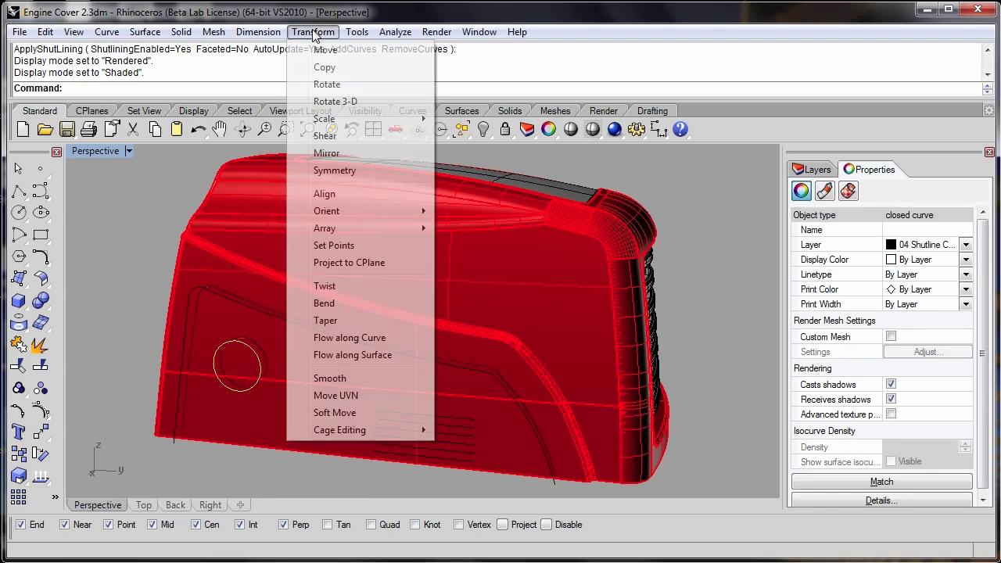
{"action": "left_click", "coordinate": [320, 49]}
{"action": "left_click", "coordinate": [208, 468]}
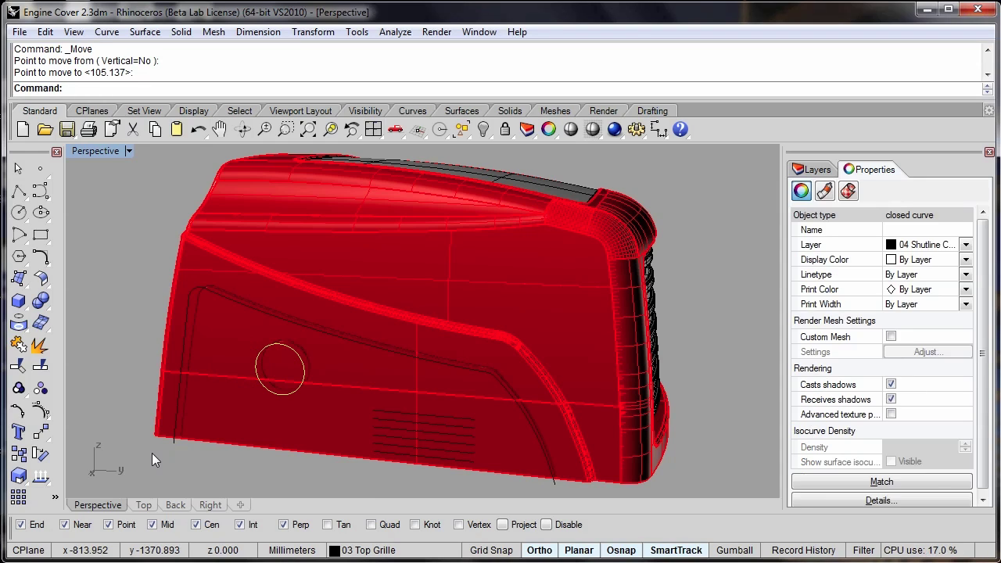
Step: Switch the viewport to Rendered and orbit to check the moved circle groove
{"action": "left_click", "coordinate": [111, 151]}
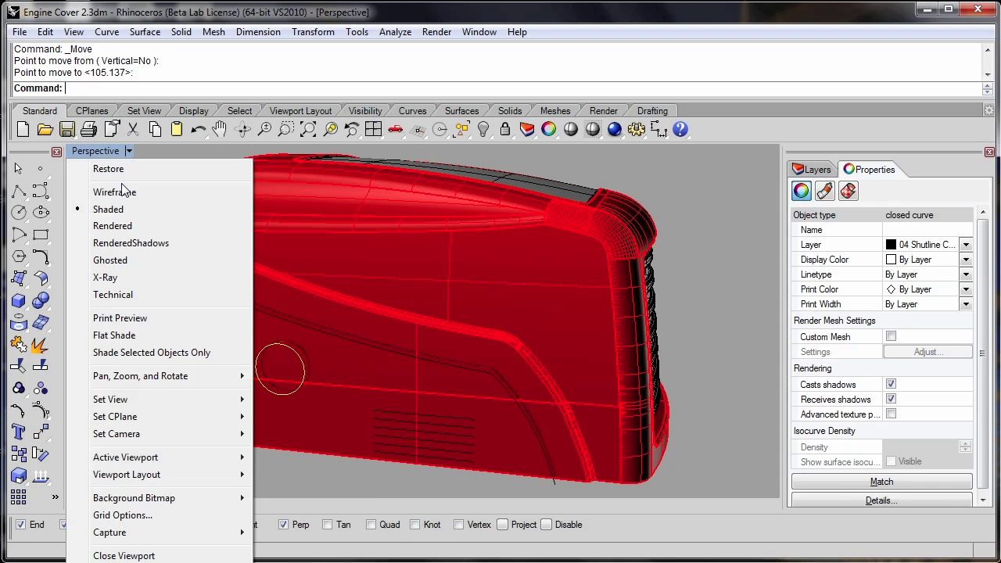
{"action": "left_click", "coordinate": [124, 227]}
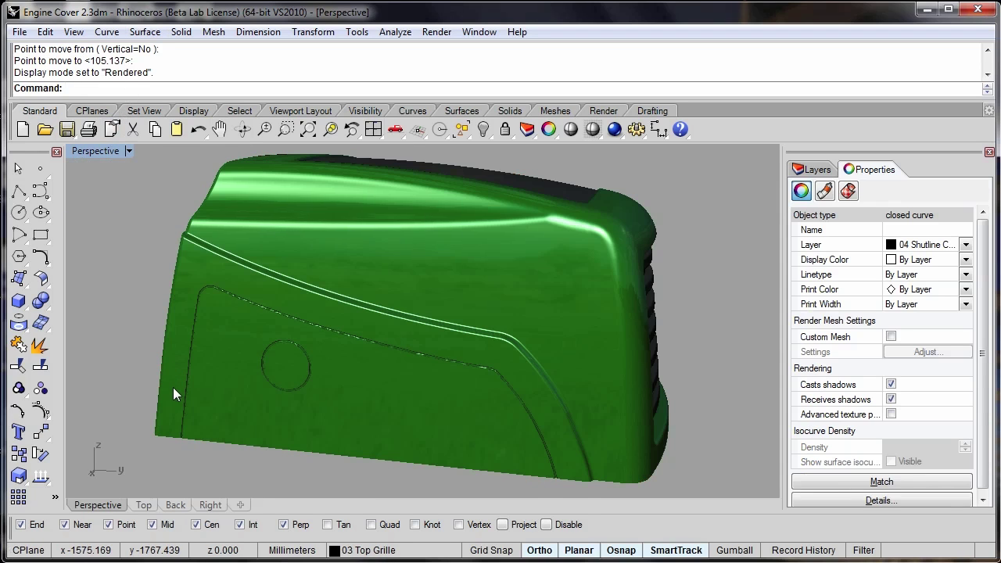
{"action": "mouse_move", "coordinate": [173, 388]}
{"action": "right_mouse_down"}
{"action": "mouse_move", "coordinate": [302, 386]}
{"action": "mouse_move", "coordinate": [178, 379]}
{"action": "right_mouse_up"}
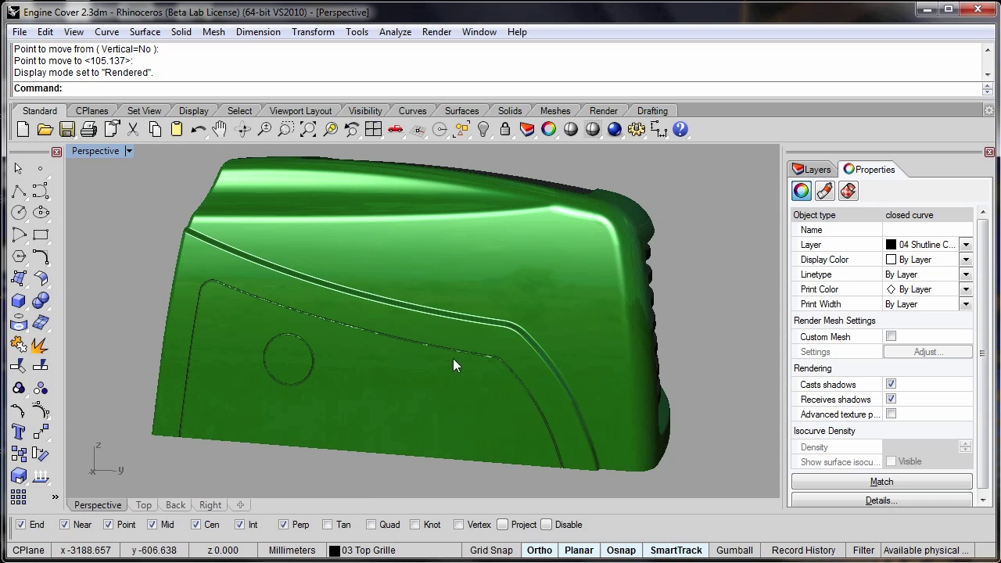
{"action": "left_click", "coordinate": [100, 150]}
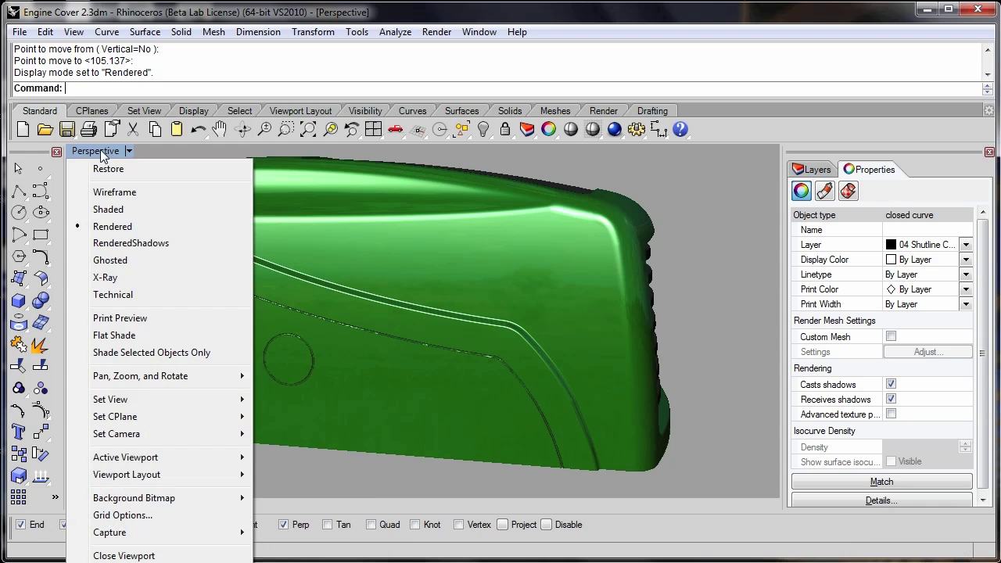
Step: Return the Perspective view to Shaded display and deselect the circle curve
{"action": "left_click", "coordinate": [106, 210]}
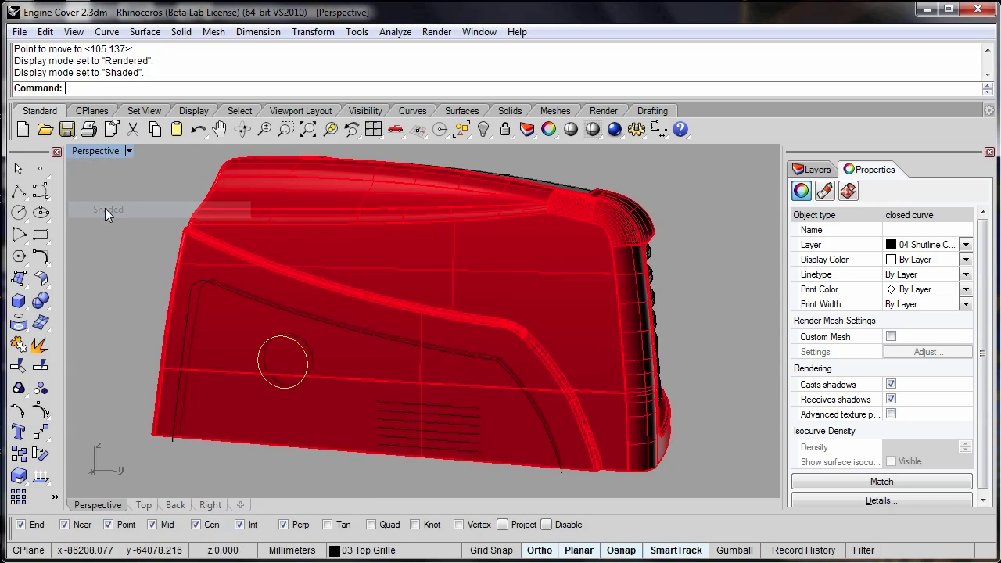
{"action": "left_click", "coordinate": [279, 479]}
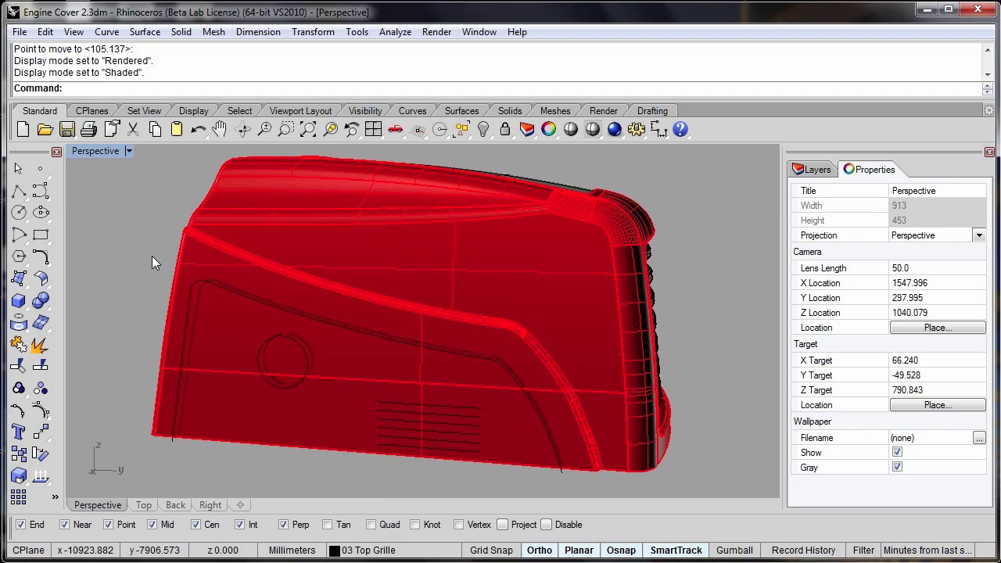
{"action": "type", "text": "Ad"}
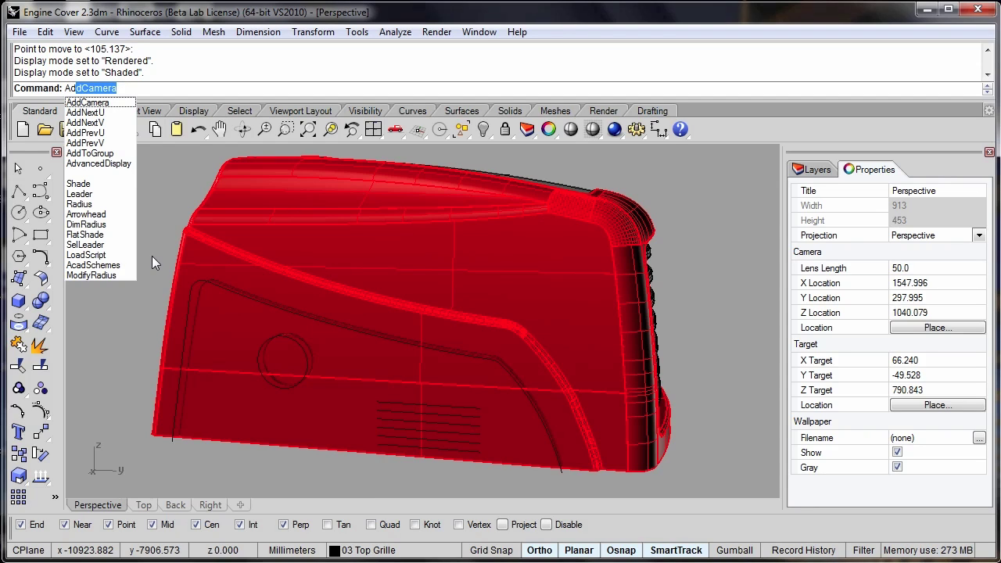
Step: Run ApplyShutLining on the engine cover and choose AddCurves
{"action": "key", "text": "BackSpace"}
{"action": "type", "text": "p"}
{"action": "key", "text": "Return"}
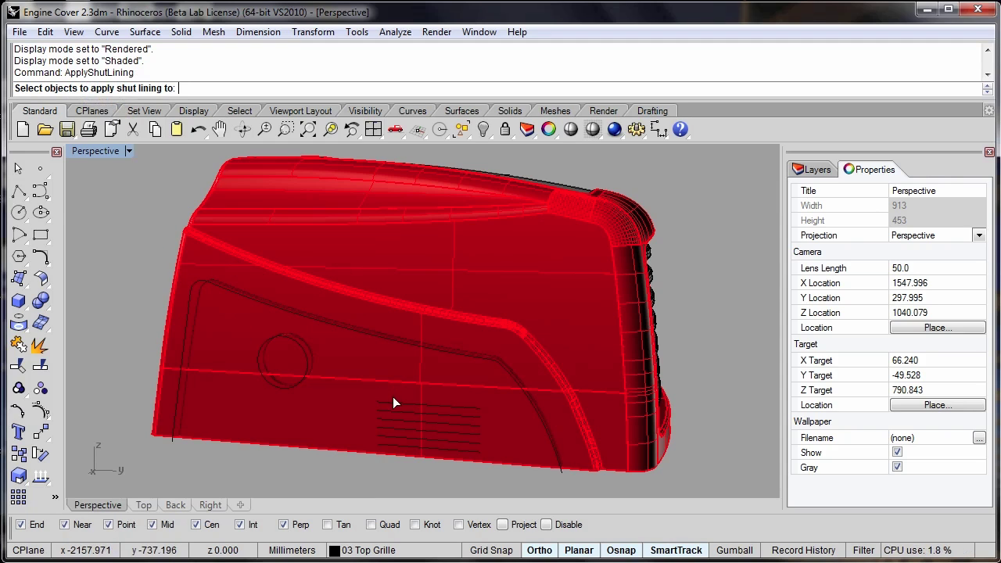
{"action": "left_click", "coordinate": [356, 237]}
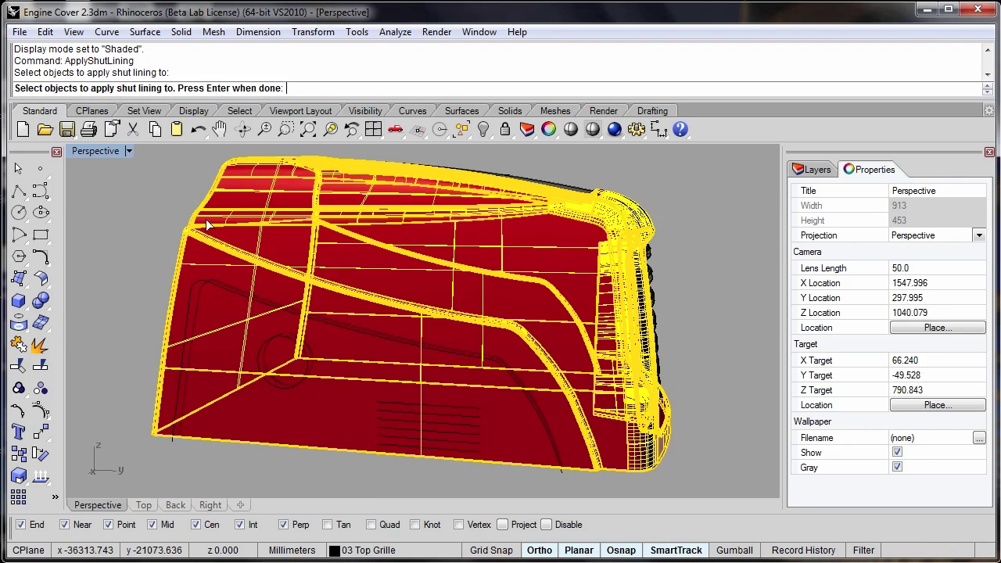
{"action": "key", "text": "Return"}
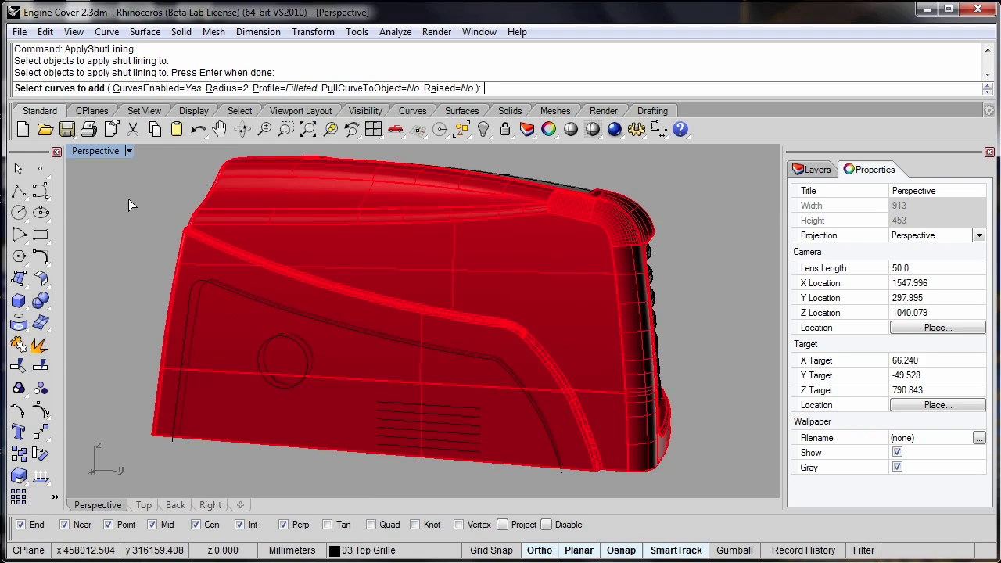
{"action": "key", "text": "Return"}
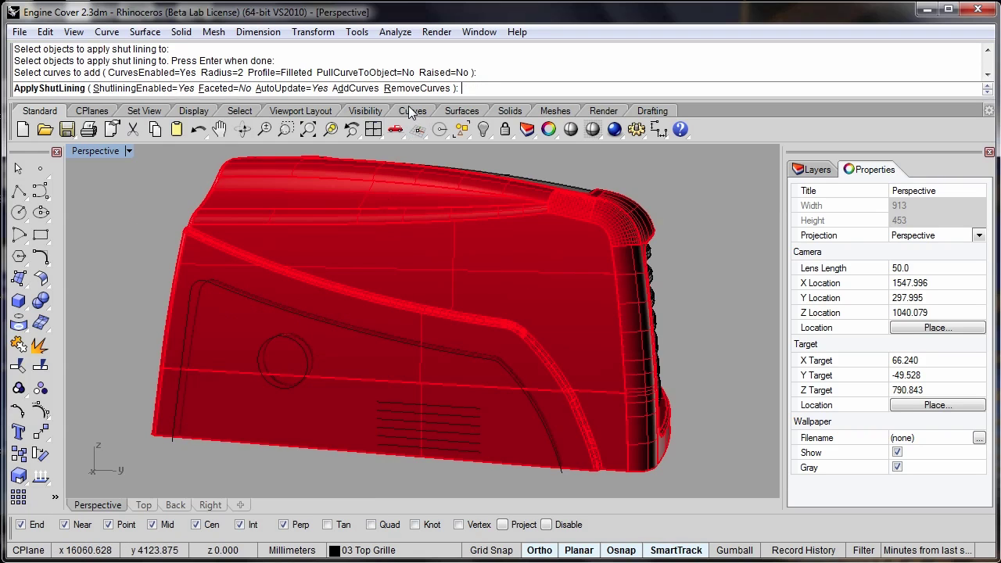
{"action": "left_click", "coordinate": [366, 88]}
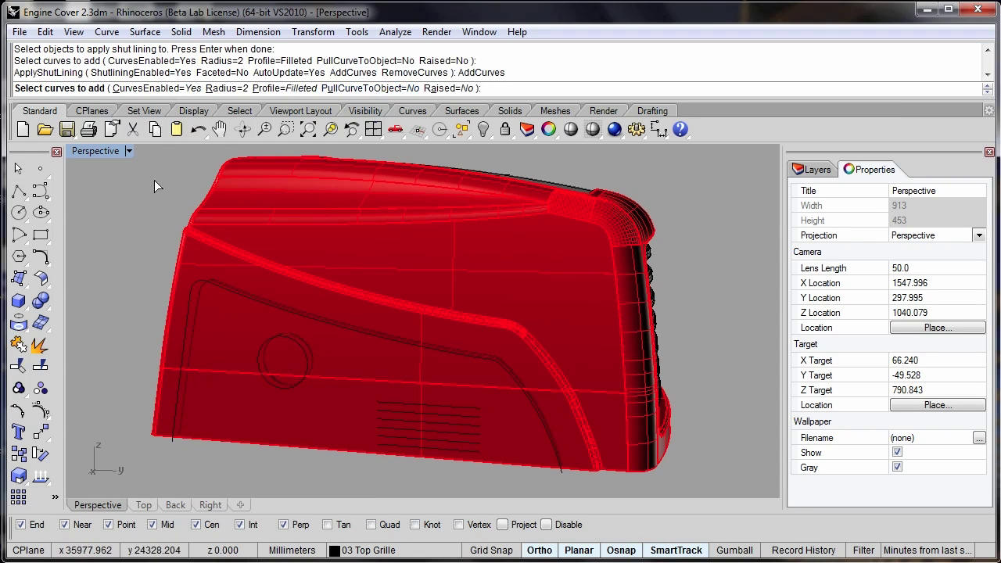
Step: Set shutline Radius=6, Profile=RoundGroove and PullCurveToObject=Yes
{"action": "left_click", "coordinate": [237, 89]}
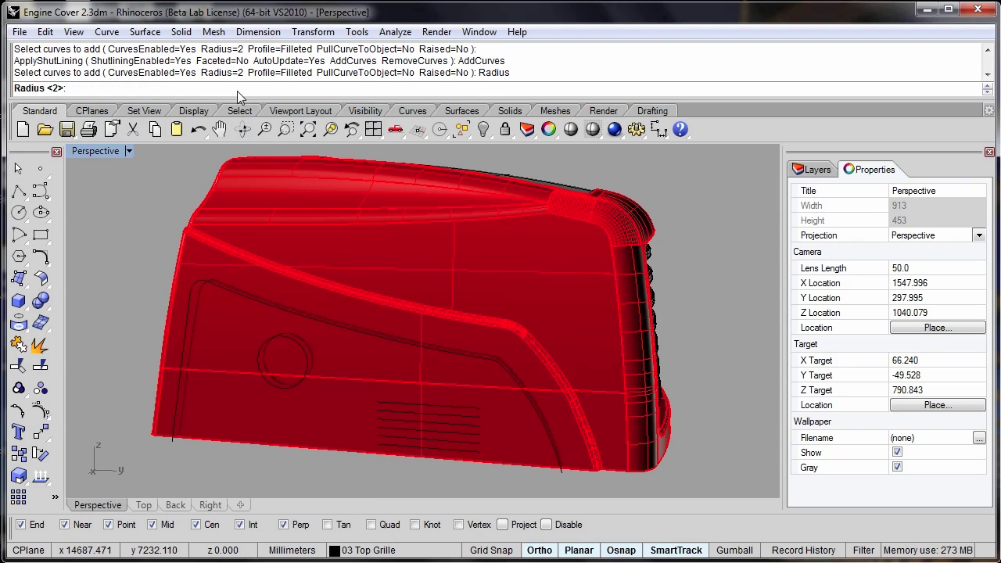
{"action": "type", "text": "6"}
{"action": "key", "text": "Return"}
{"action": "left_click", "coordinate": [277, 88]}
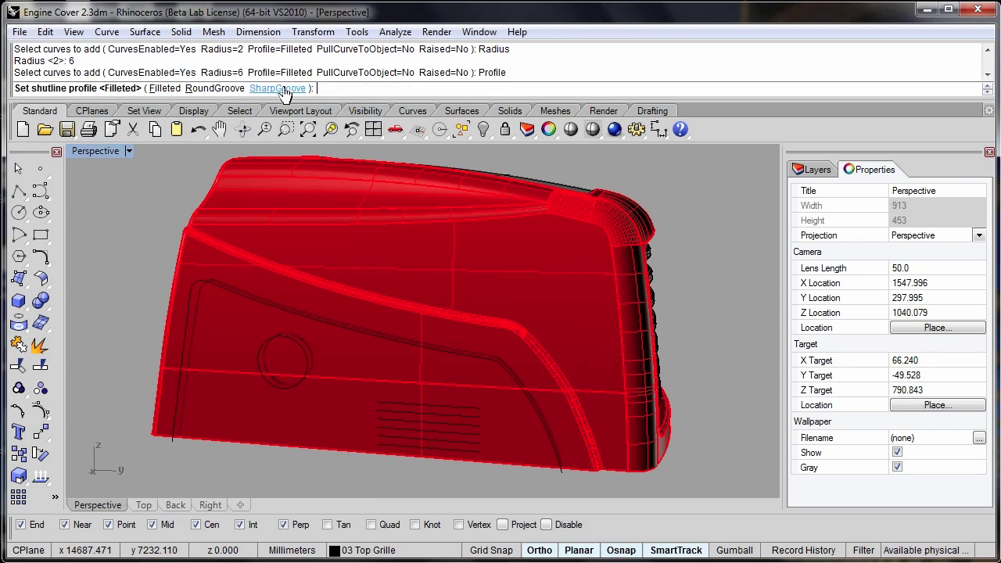
{"action": "left_click", "coordinate": [214, 89]}
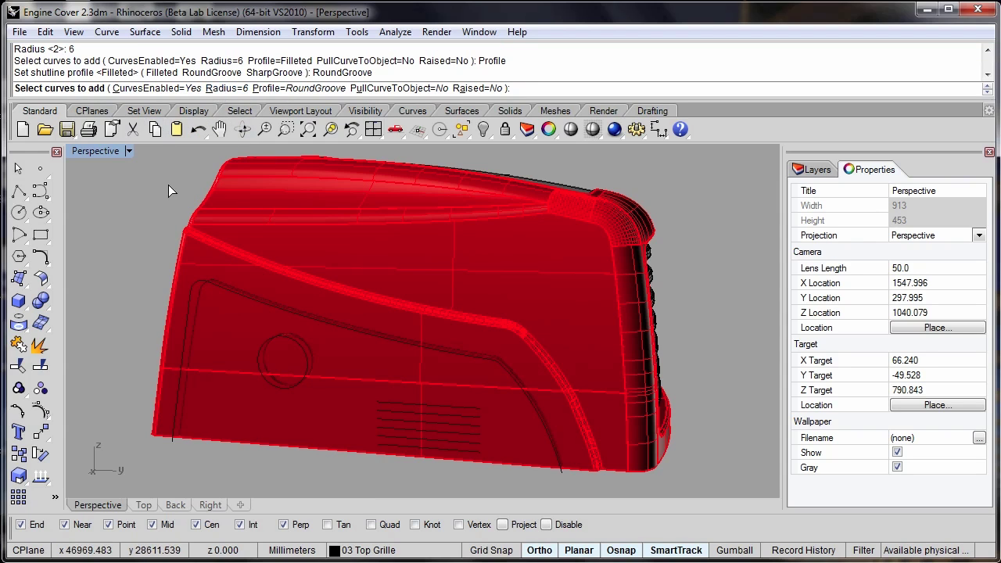
{"action": "left_click", "coordinate": [384, 88]}
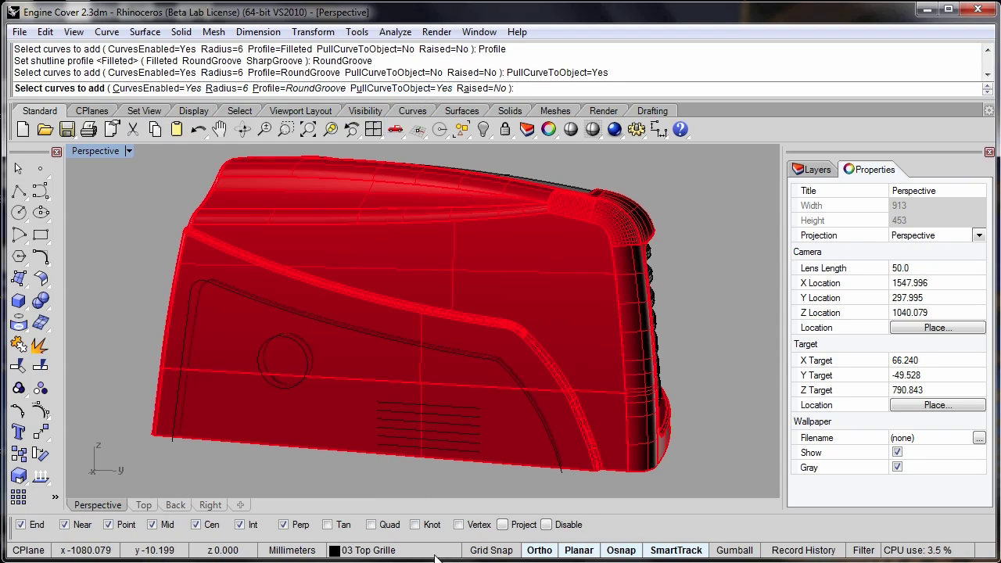
Step: Pick the grille lines from top to bottom as shutlines and apply the lining
{"action": "left_click", "coordinate": [400, 403]}
{"action": "left_click", "coordinate": [400, 410]}
{"action": "left_click", "coordinate": [401, 417]}
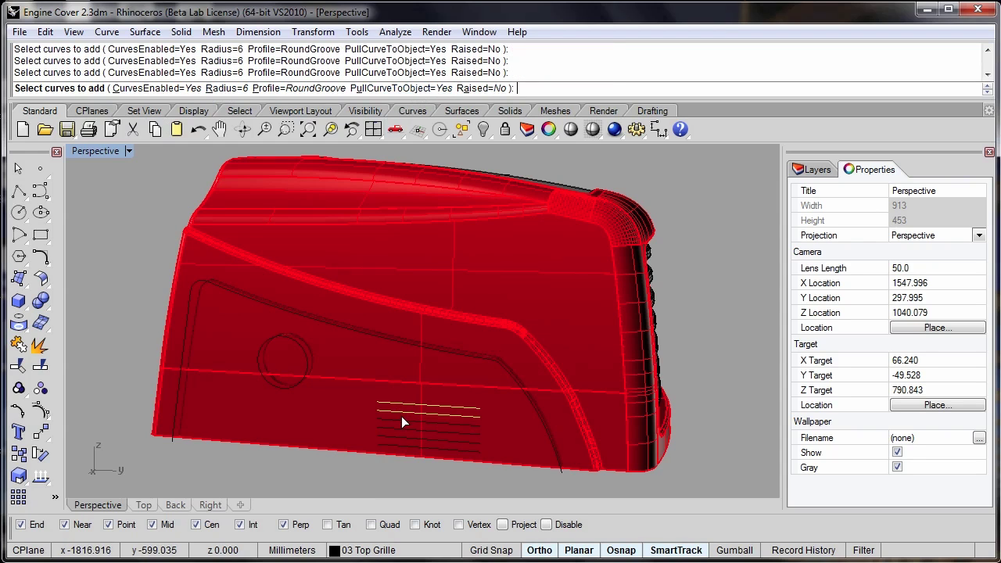
{"action": "left_click", "coordinate": [401, 425]}
{"action": "left_click", "coordinate": [403, 435]}
{"action": "left_click", "coordinate": [406, 441]}
{"action": "left_click", "coordinate": [403, 446]}
{"action": "key", "text": "Return"}
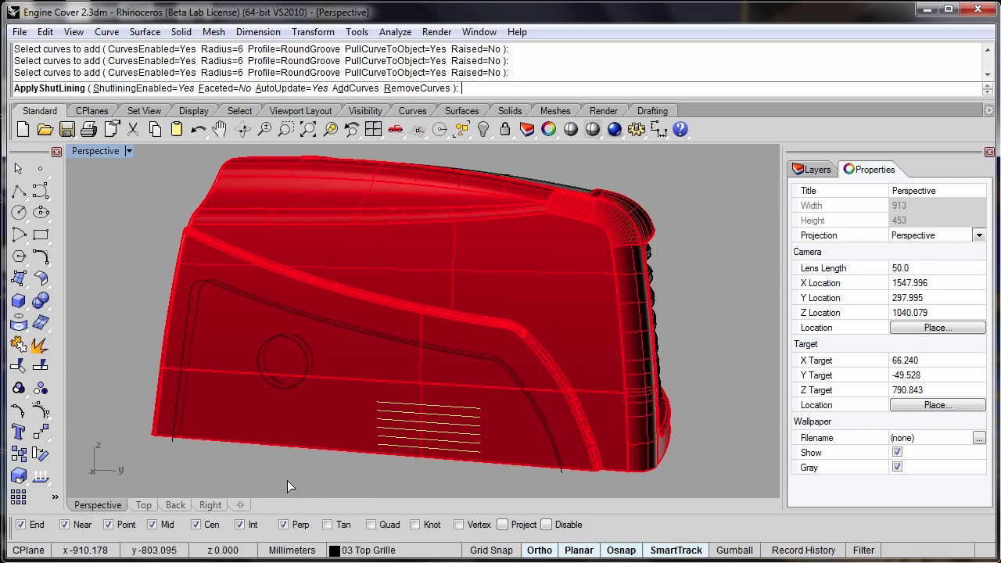
{"action": "key", "text": "Return"}
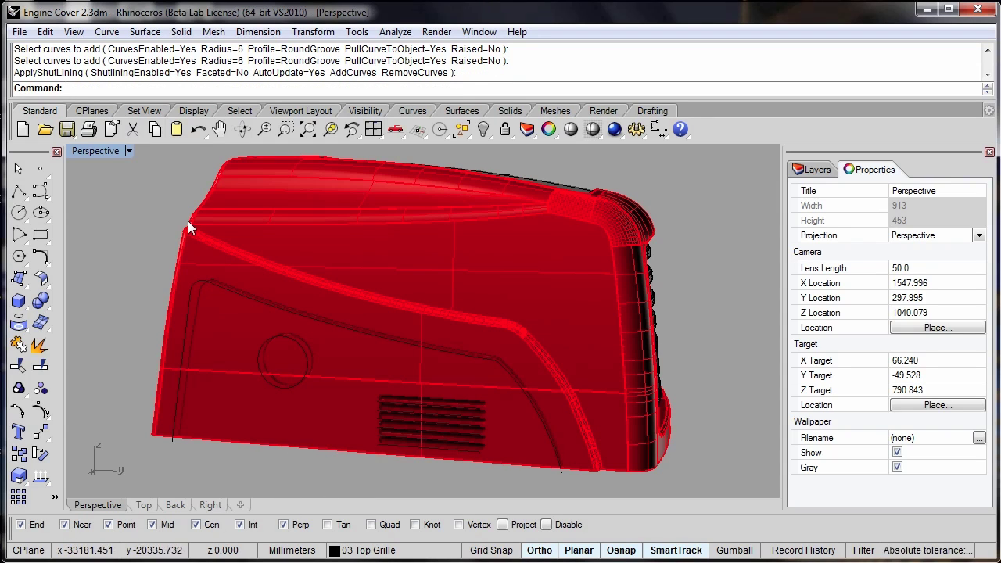
Step: Switch Perspective to Rendered and orbit and zoom around the grille to inspect its grooves
{"action": "left_click", "coordinate": [121, 151]}
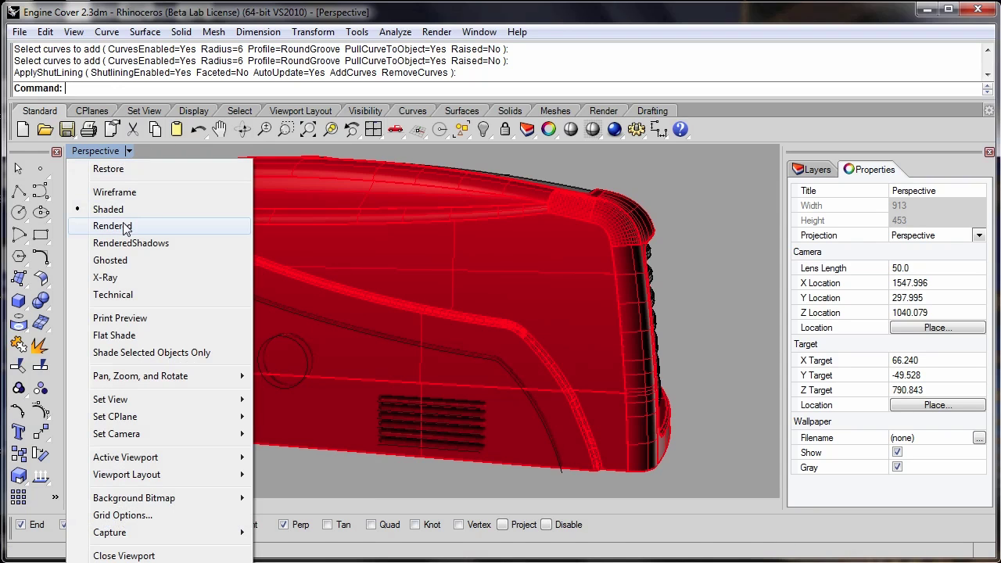
{"action": "left_click", "coordinate": [123, 226]}
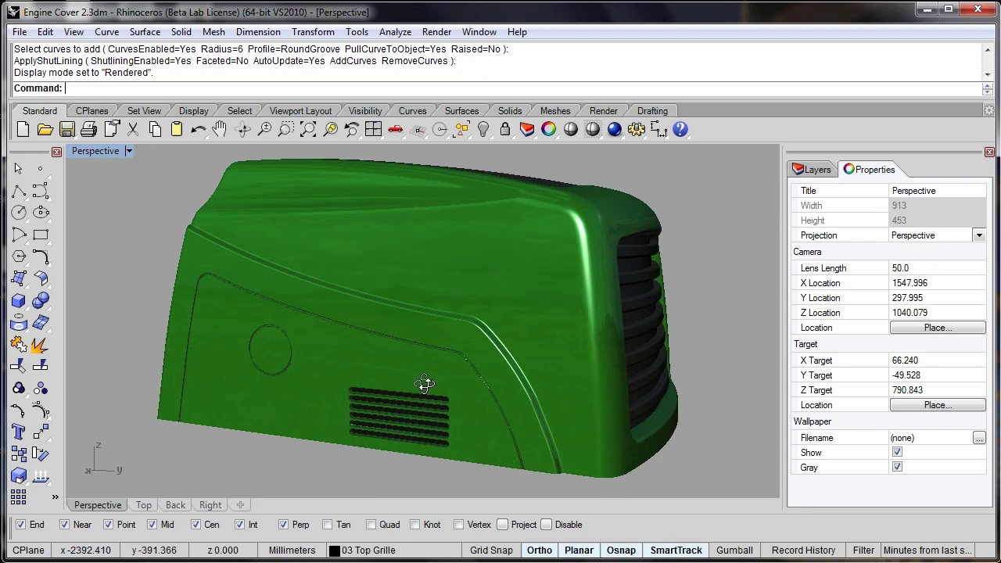
{"action": "right_click_drag", "start_coordinate": [426, 383], "coordinate": [413, 391]}
{"action": "scroll", "coordinate": [345, 417], "scroll_direction": "up", "scroll_amount": 3}
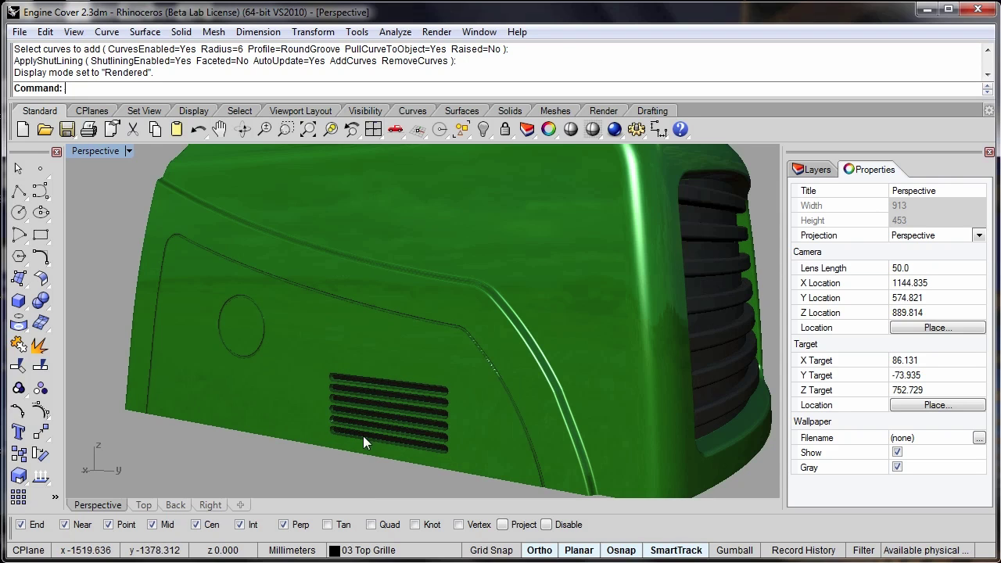
{"action": "right_click_drag", "start_coordinate": [363, 435], "coordinate": [378, 419]}
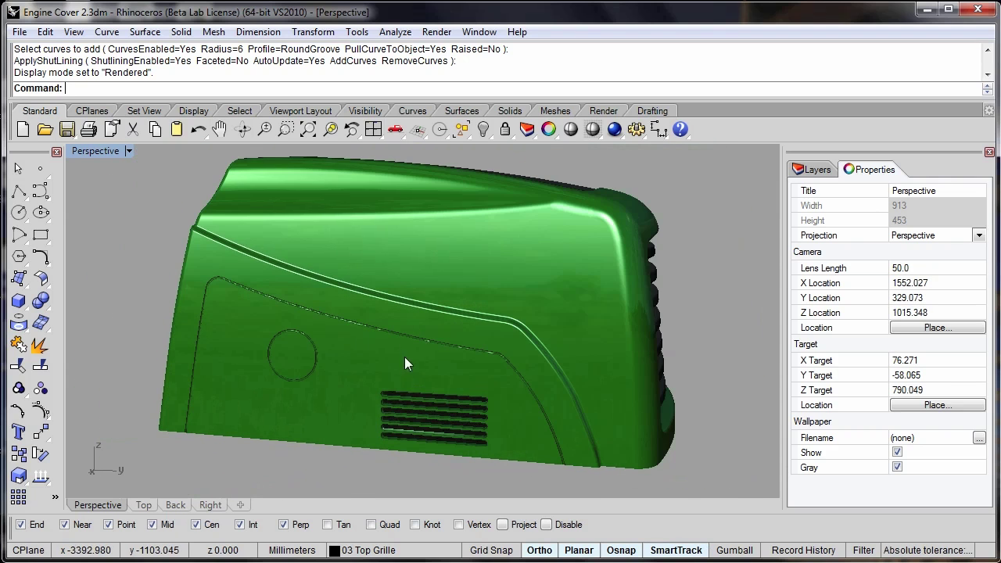
{"action": "mouse_move", "coordinate": [404, 357]}
{"action": "right_mouse_down"}
{"action": "mouse_move", "coordinate": [342, 365]}
{"action": "mouse_move", "coordinate": [385, 361]}
{"action": "right_mouse_up"}
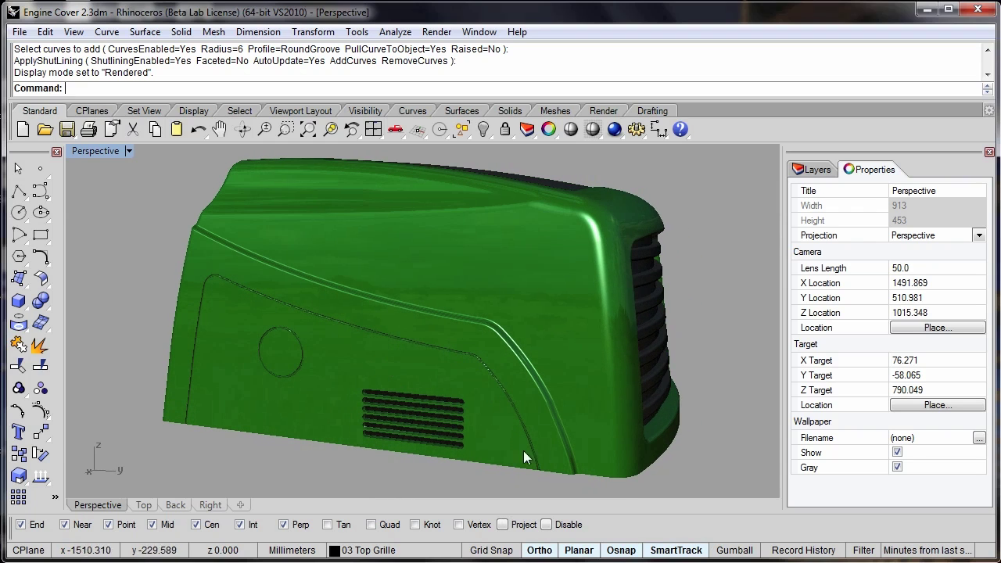
{"action": "right_click_drag", "start_coordinate": [145, 308], "coordinate": [332, 354]}
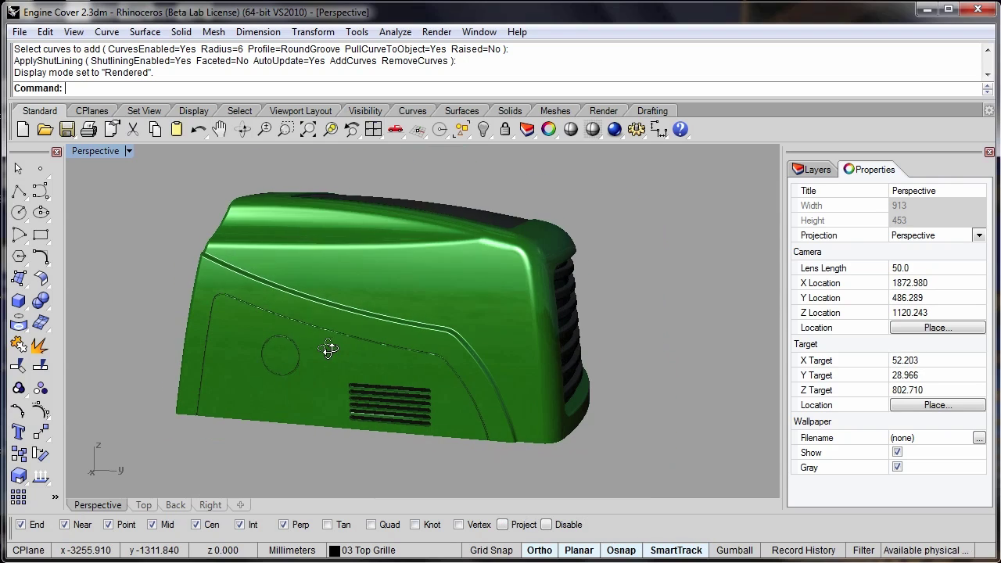
{"action": "right_click_drag", "start_coordinate": [328, 350], "coordinate": [324, 346]}
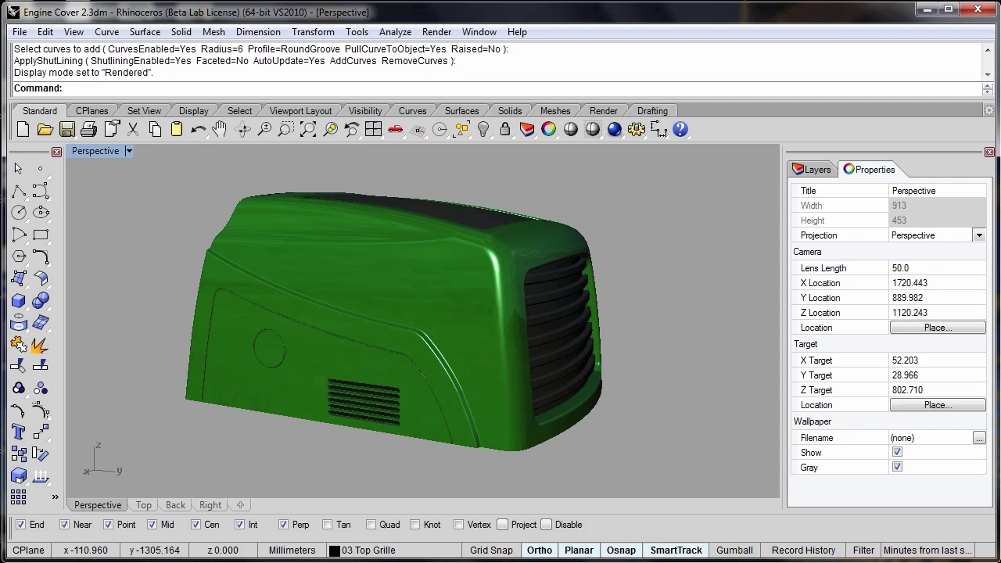
{"action": "left_click", "coordinate": [90, 154]}
{"action": "left_click", "coordinate": [108, 209]}
{"action": "key", "text": "ctrl+a"}
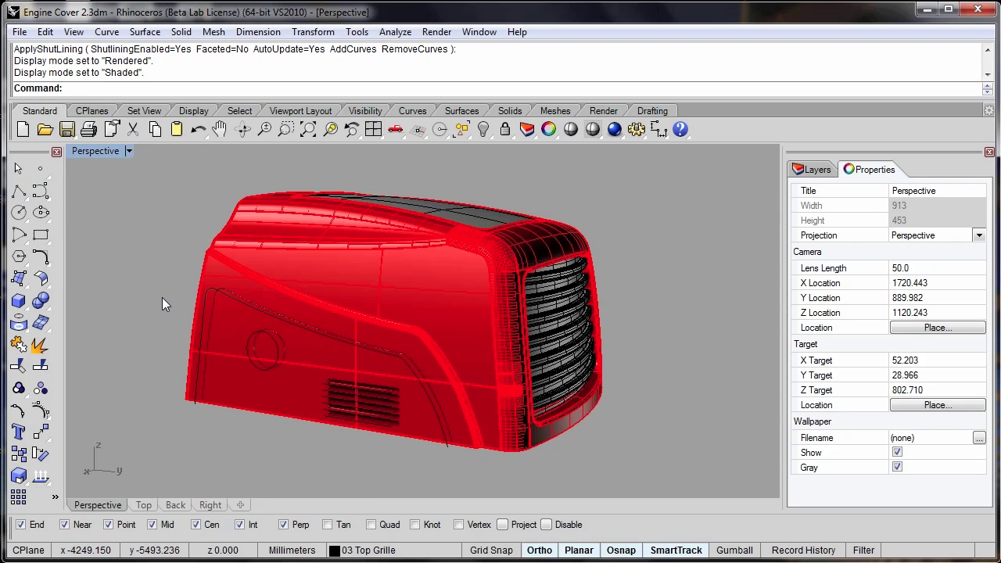
{"action": "right_click_drag", "start_coordinate": [162, 304], "coordinate": [167, 319]}
{"action": "left_click", "coordinate": [813, 170]}
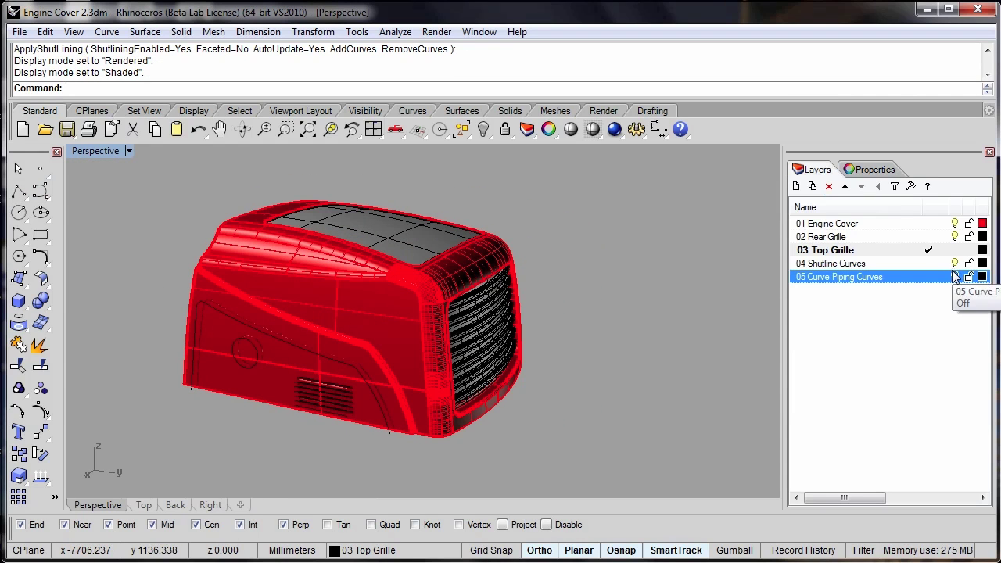
{"action": "left_click", "coordinate": [955, 278]}
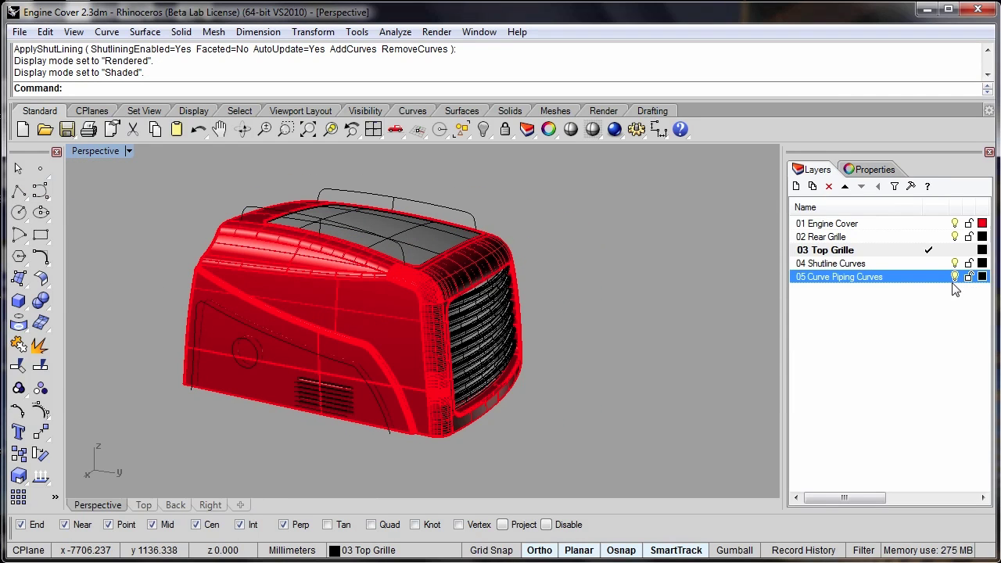
{"action": "left_click", "coordinate": [942, 268]}
{"action": "scroll", "coordinate": [565, 281], "scroll_direction": "up", "scroll_amount": 3}
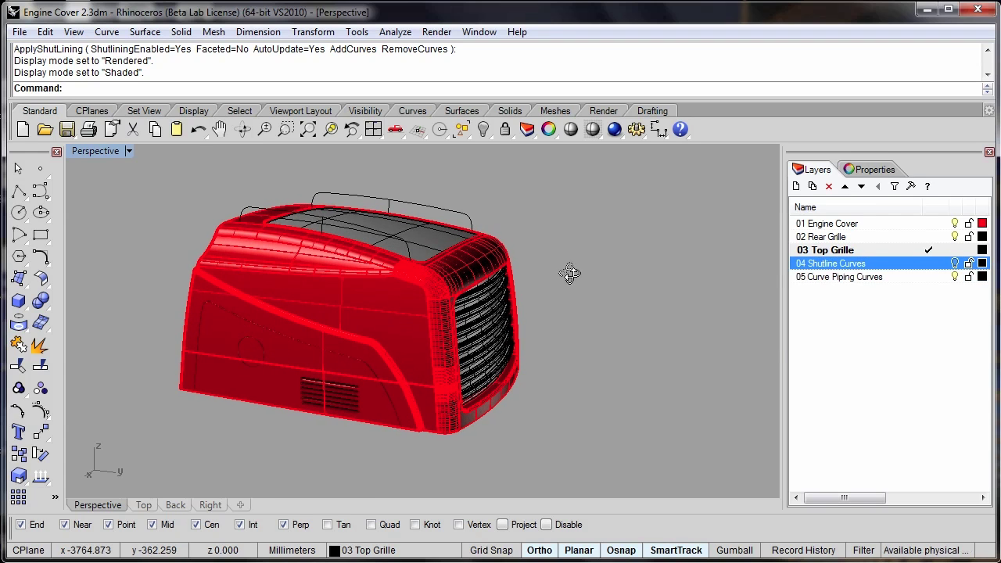
{"action": "right_click_drag", "start_coordinate": [346, 237], "coordinate": [364, 230]}
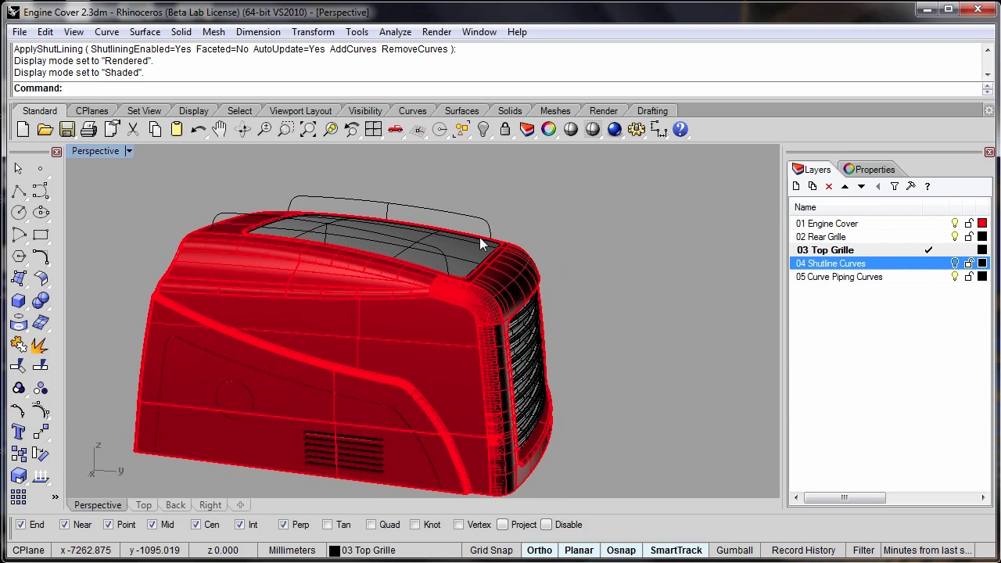
{"action": "scroll", "coordinate": [479, 237], "scroll_direction": "down", "scroll_amount": 2}
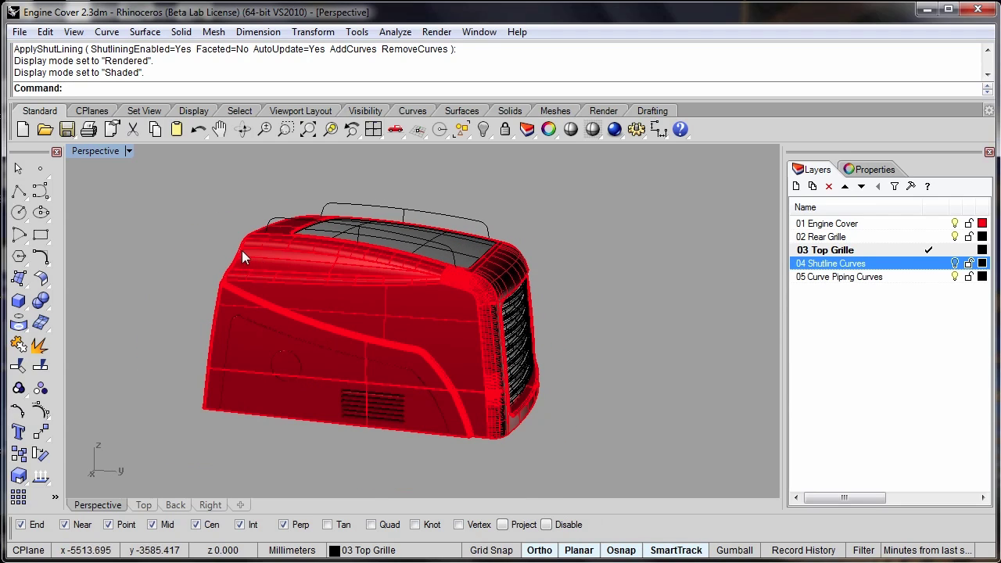
{"action": "scroll", "coordinate": [274, 275], "scroll_direction": "up", "scroll_amount": 2}
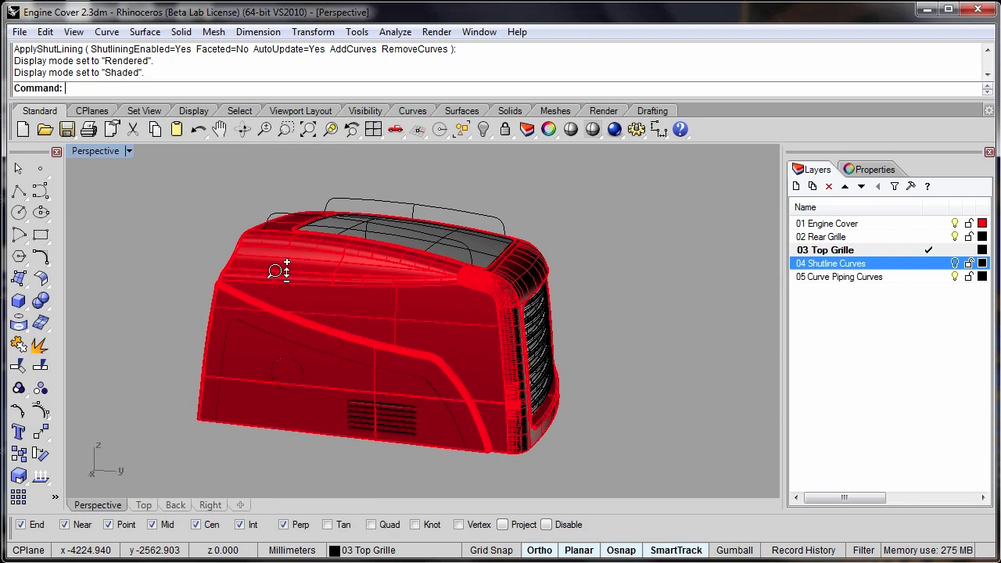
{"action": "right_click_drag", "start_coordinate": [365, 280], "coordinate": [352, 283]}
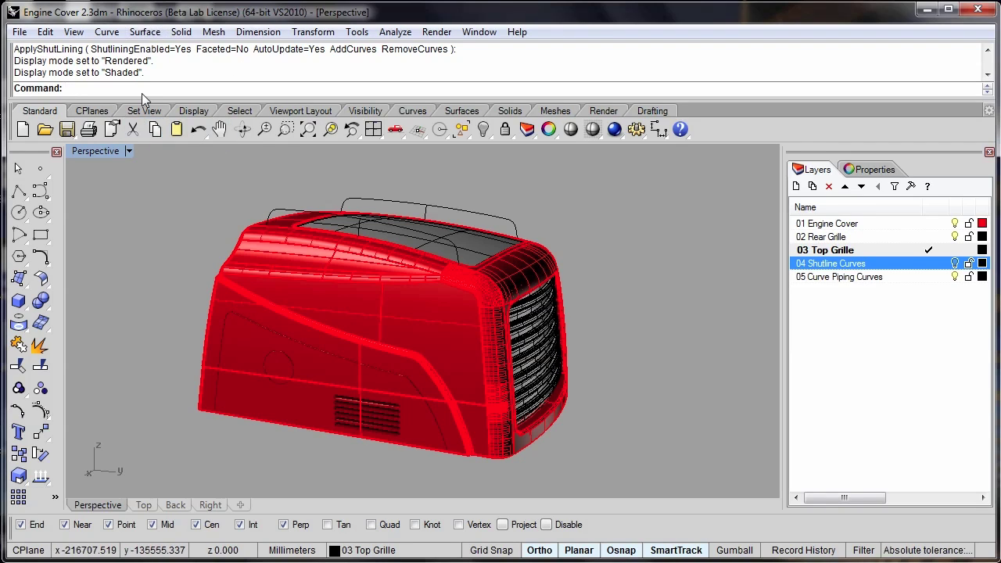
{"action": "type", "text": "ApplyShutLining"}
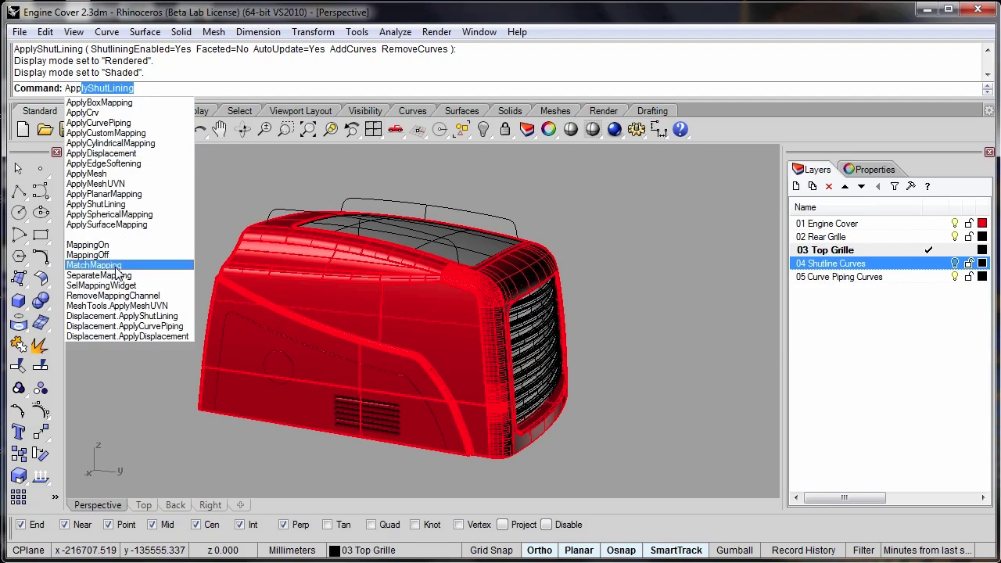
Step: Start ApplyCurvePiping and pick the roof-rail curves above the top grille
{"action": "left_click", "coordinate": [119, 124]}
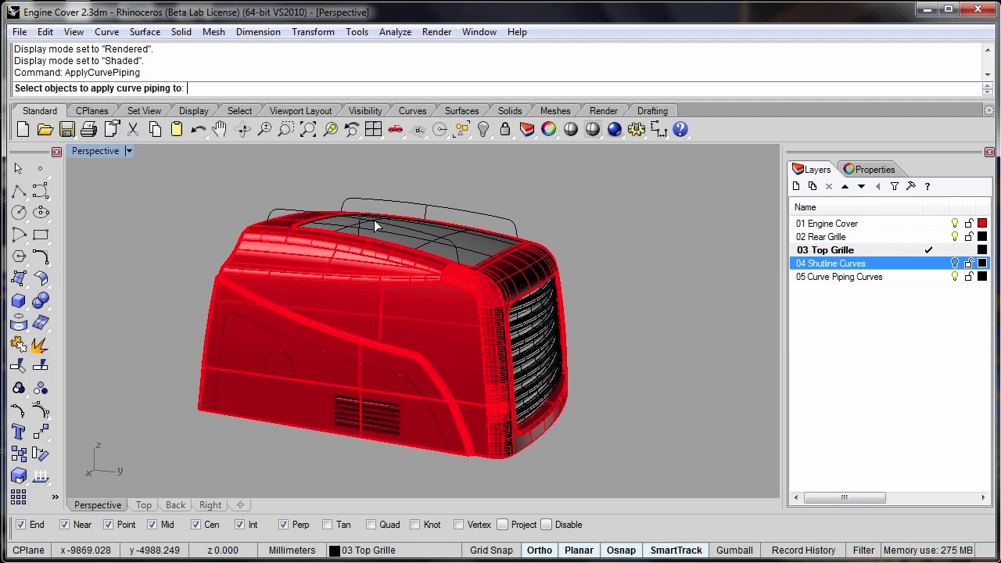
{"action": "left_click", "coordinate": [412, 227]}
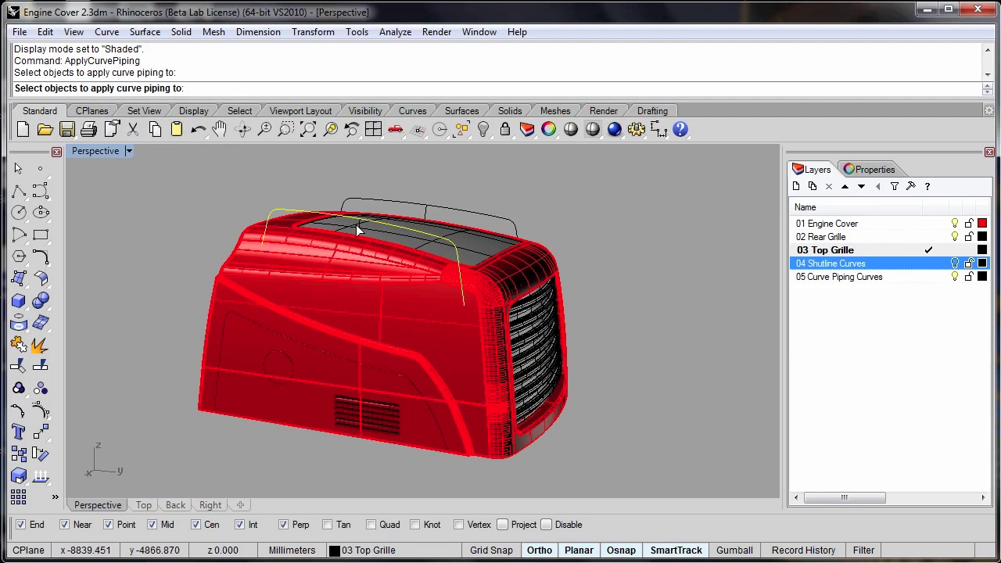
{"action": "left_click", "coordinate": [429, 212]}
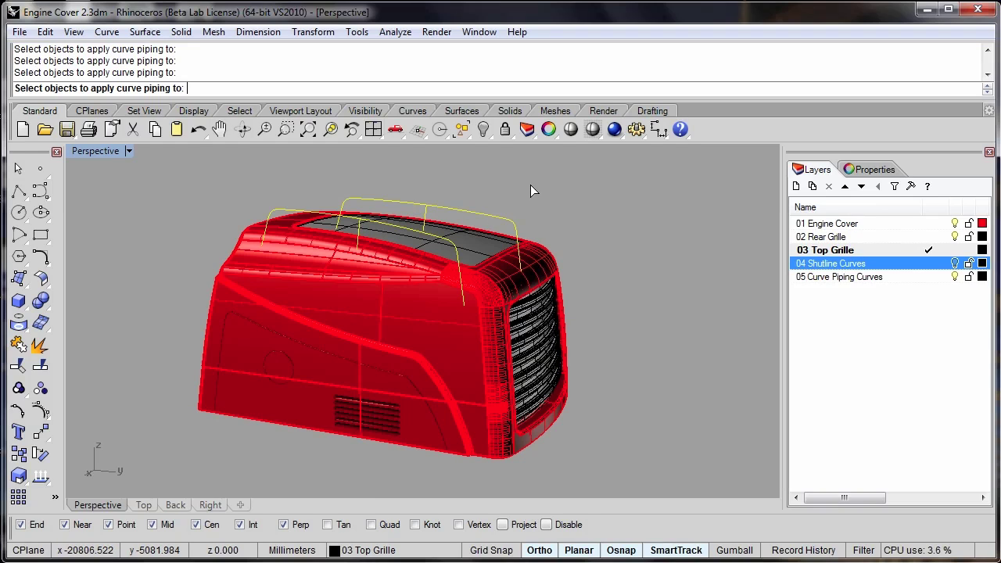
{"action": "key", "text": "Return"}
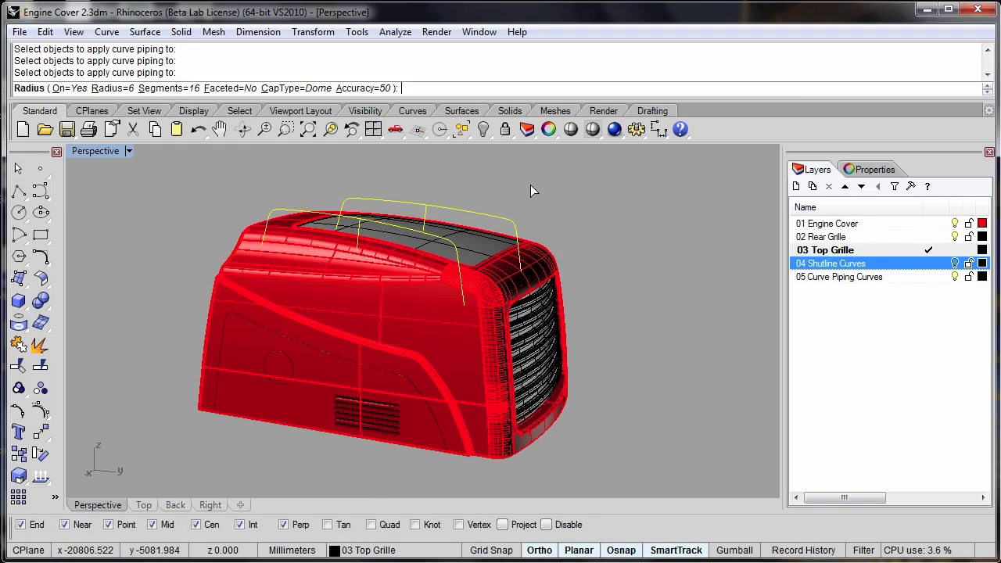
Step: Set the pipe radius to 4 and segments to 20, then finish the piping
{"action": "left_click", "coordinate": [114, 89]}
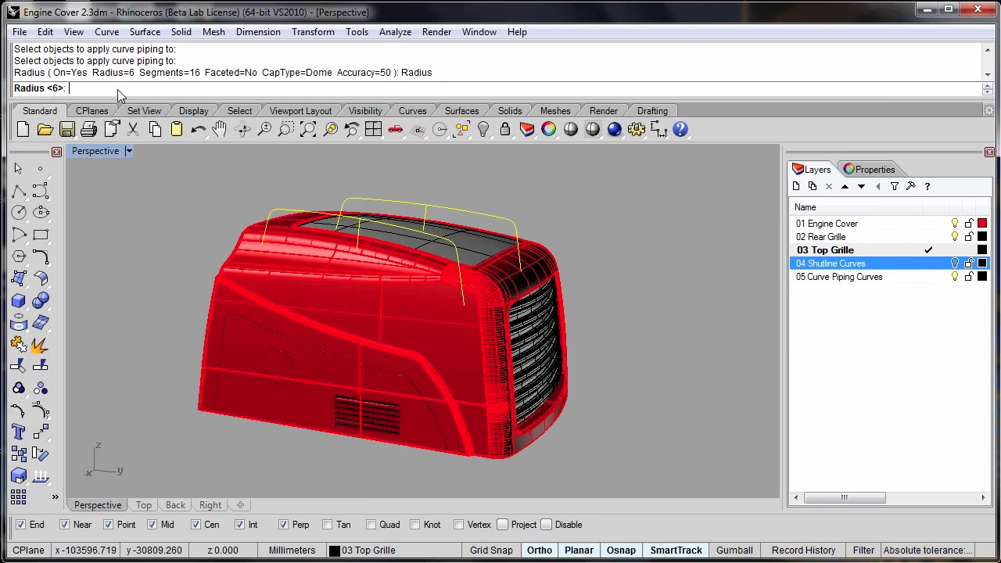
{"action": "type", "text": "4"}
{"action": "key", "text": "Return"}
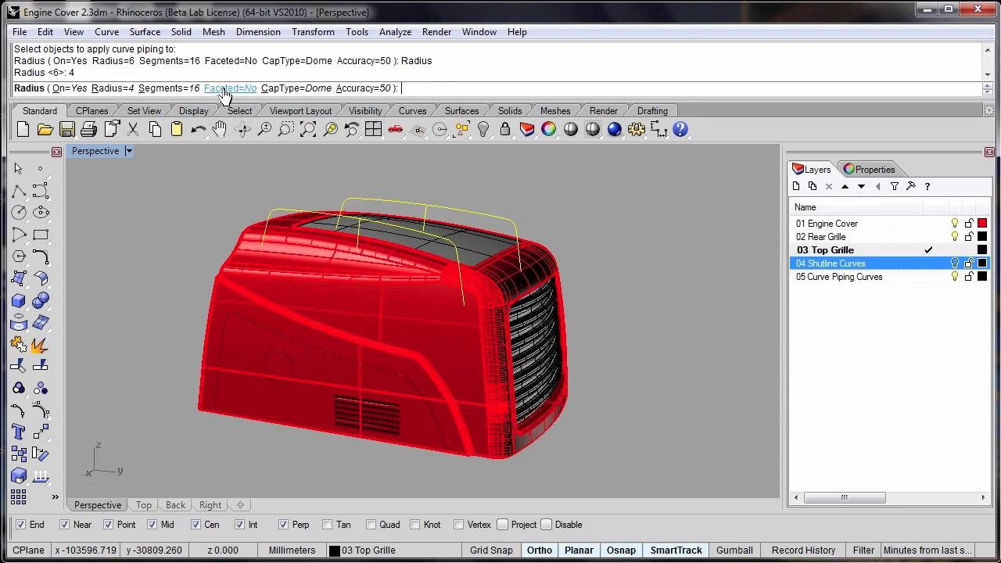
{"action": "left_click", "coordinate": [169, 88]}
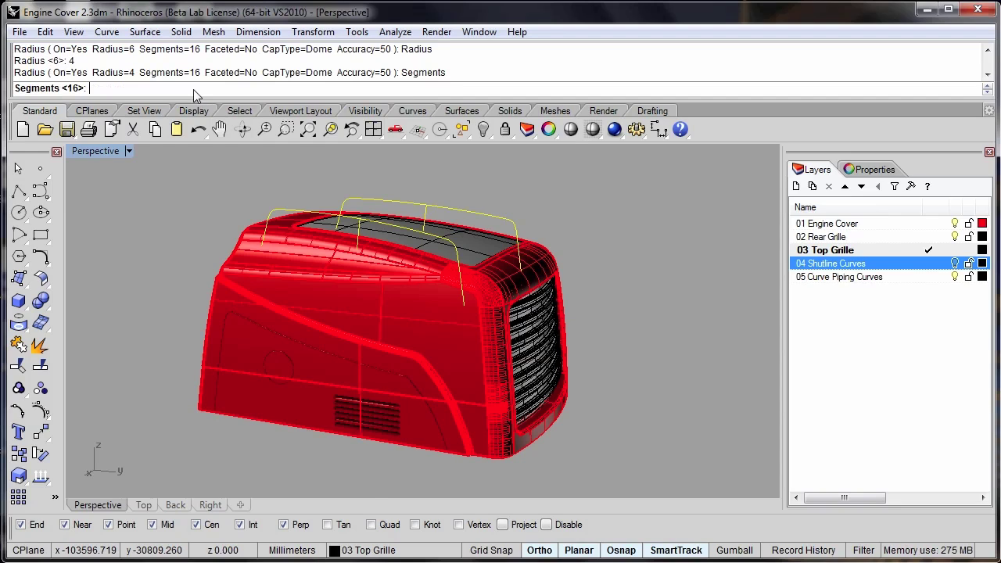
{"action": "type", "text": "20"}
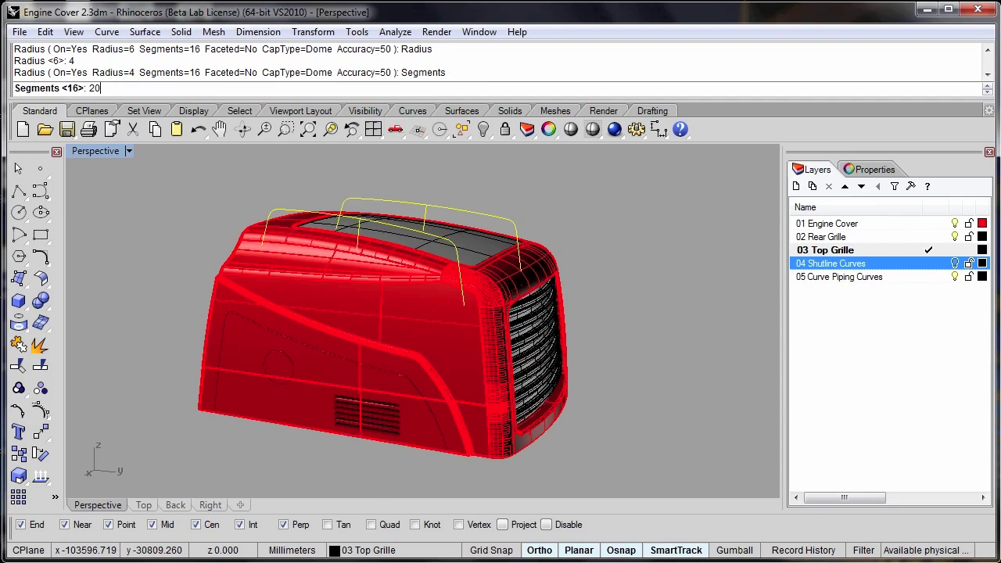
{"action": "key", "text": "Return"}
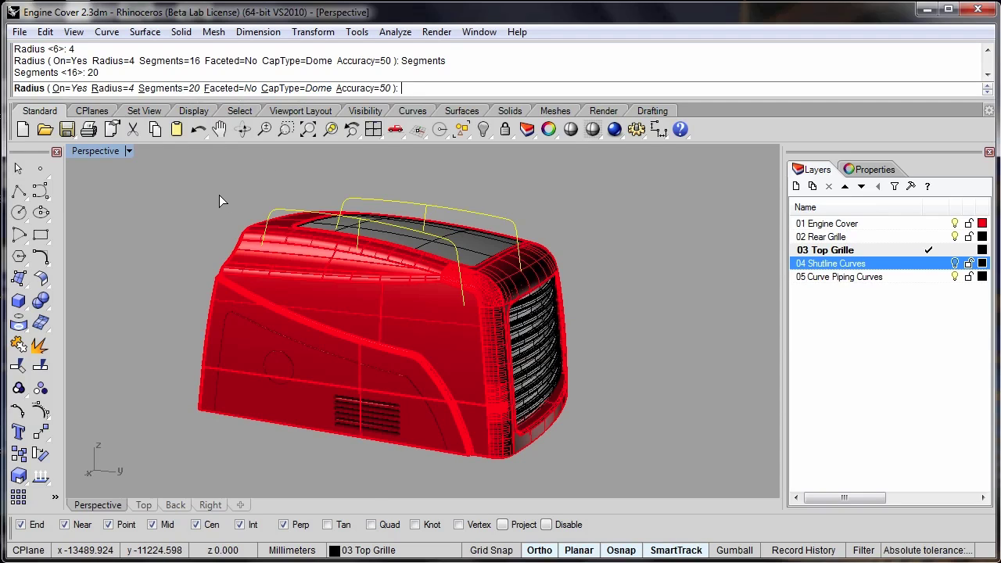
{"action": "key", "text": "Return"}
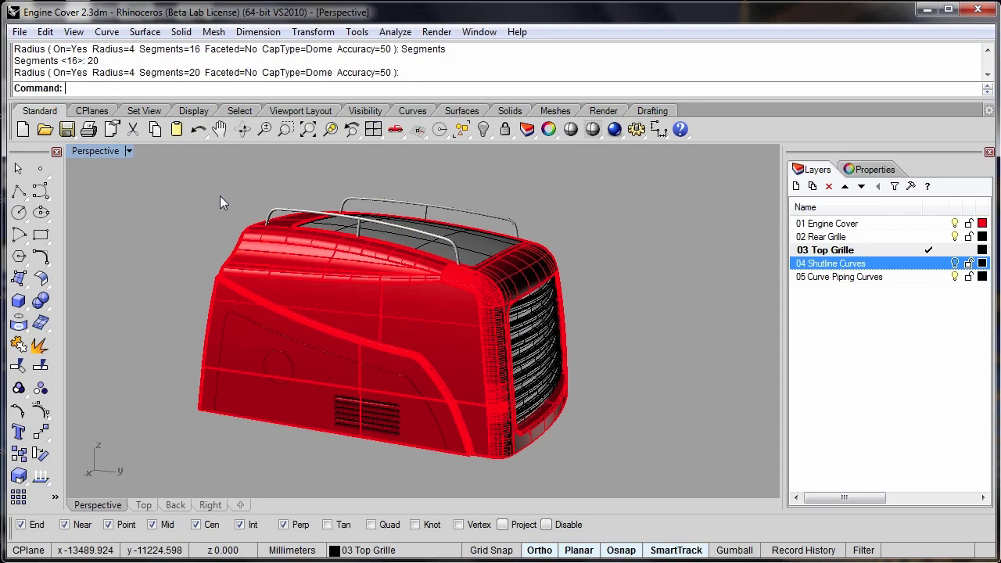
Step: Orbit around the cover and select the rear and front roof rails
{"action": "right_click_drag", "start_coordinate": [381, 239], "coordinate": [385, 195]}
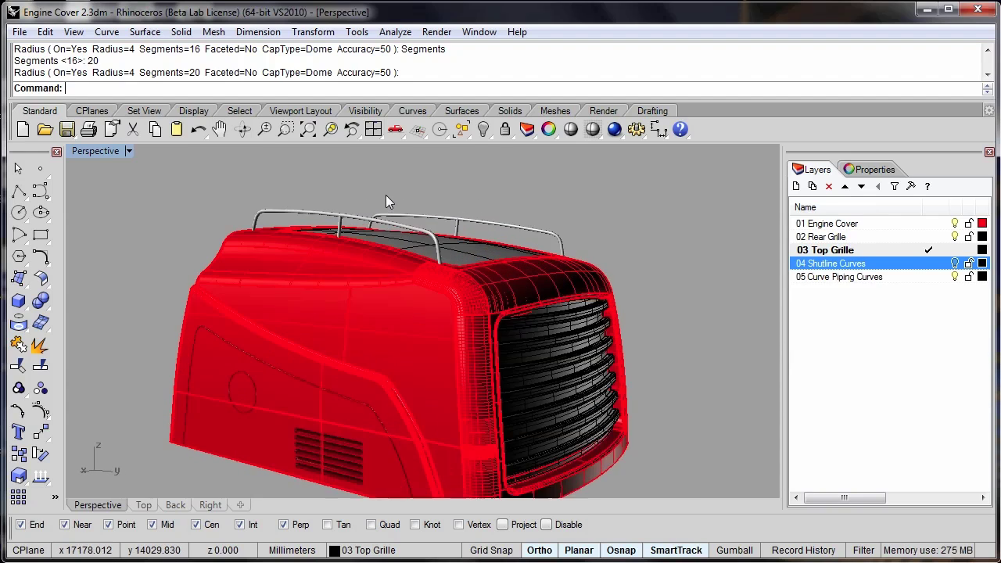
{"action": "scroll", "coordinate": [386, 195], "scroll_direction": "up", "scroll_amount": 4}
{"action": "right_click_drag", "start_coordinate": [438, 210], "coordinate": [400, 196], "text": "shift"}
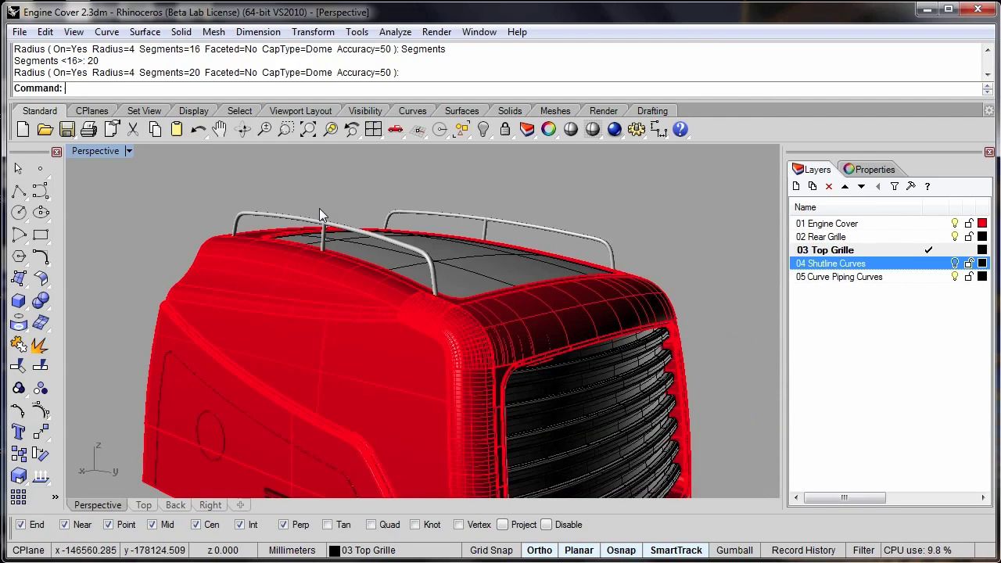
{"action": "right_click_drag", "start_coordinate": [319, 208], "coordinate": [368, 208]}
{"action": "left_click", "coordinate": [415, 207]}
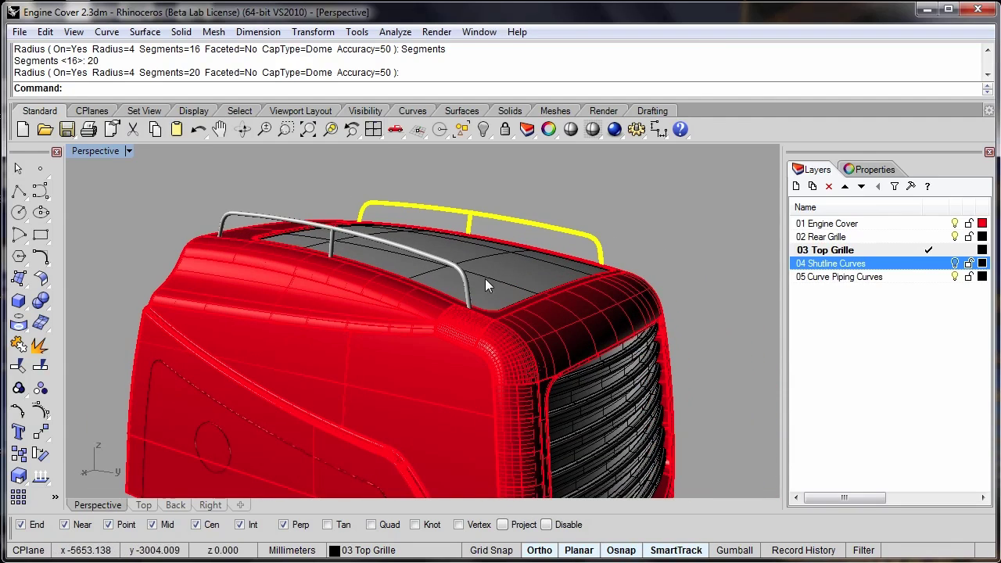
{"action": "left_click", "coordinate": [262, 218], "text": "shift"}
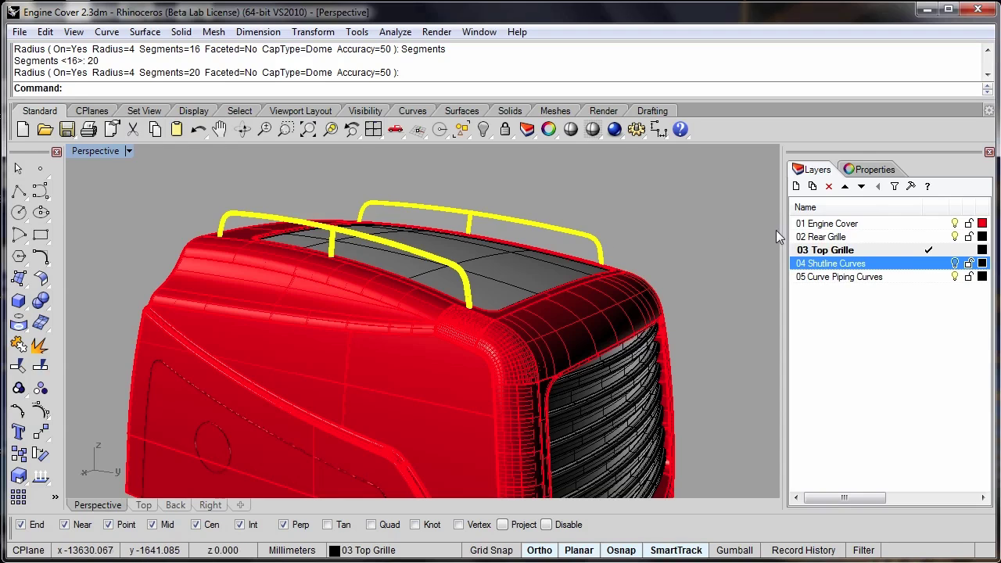
Step: Change the rails' Curve Piping radius to 8 in Properties, then deselect them
{"action": "left_click", "coordinate": [875, 172]}
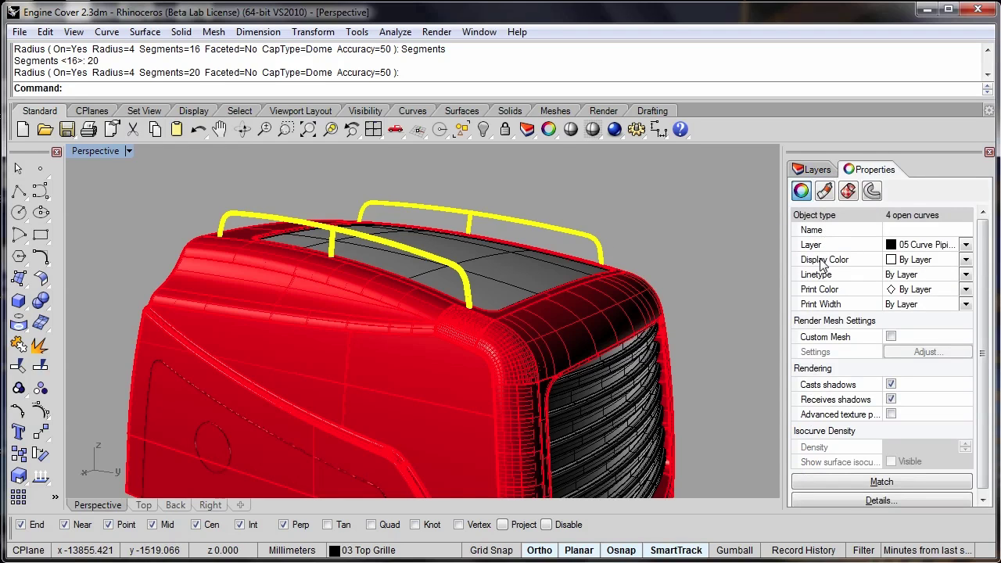
{"action": "left_click", "coordinate": [872, 191]}
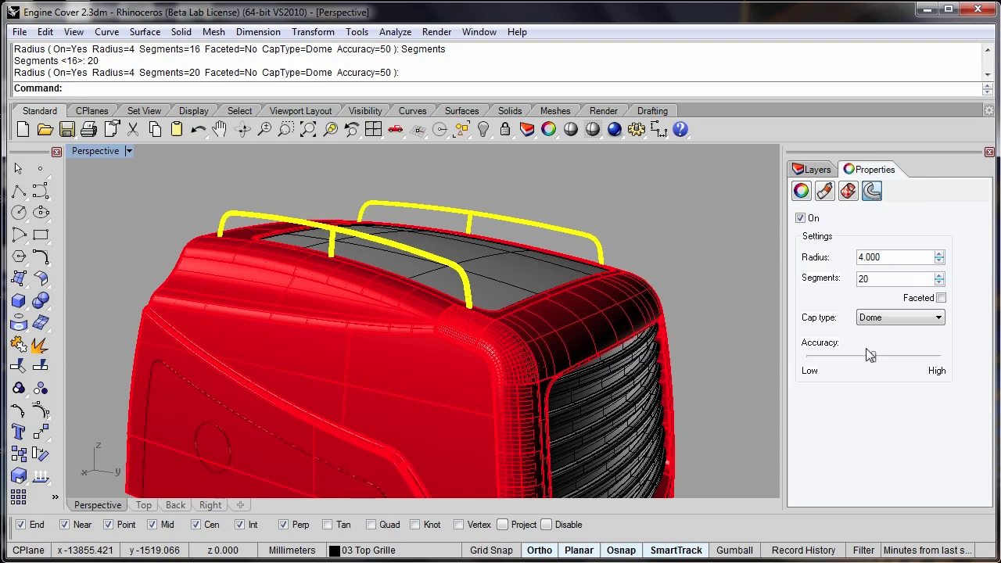
{"action": "left_click", "coordinate": [883, 260]}
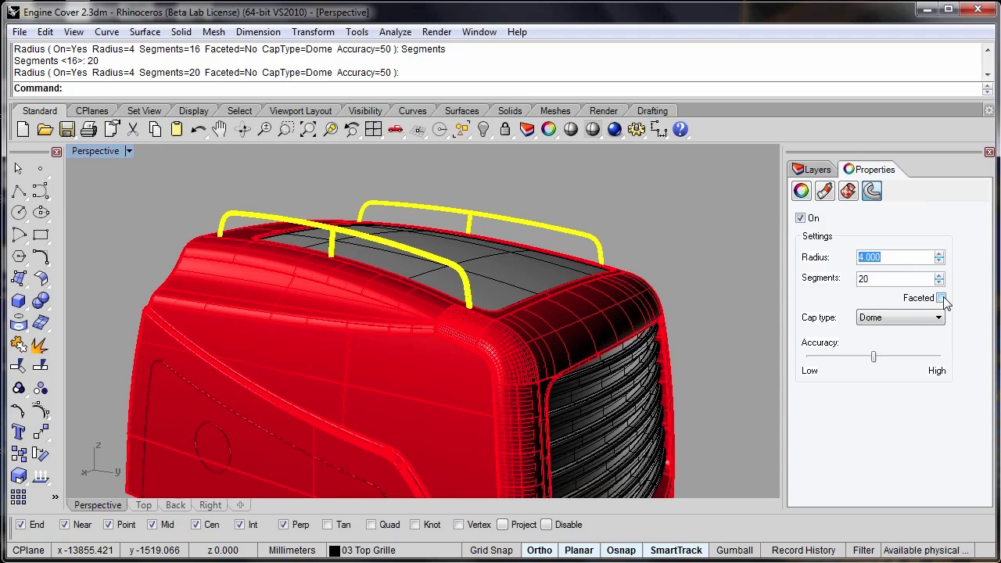
{"action": "type", "text": "8"}
{"action": "key", "text": "Return"}
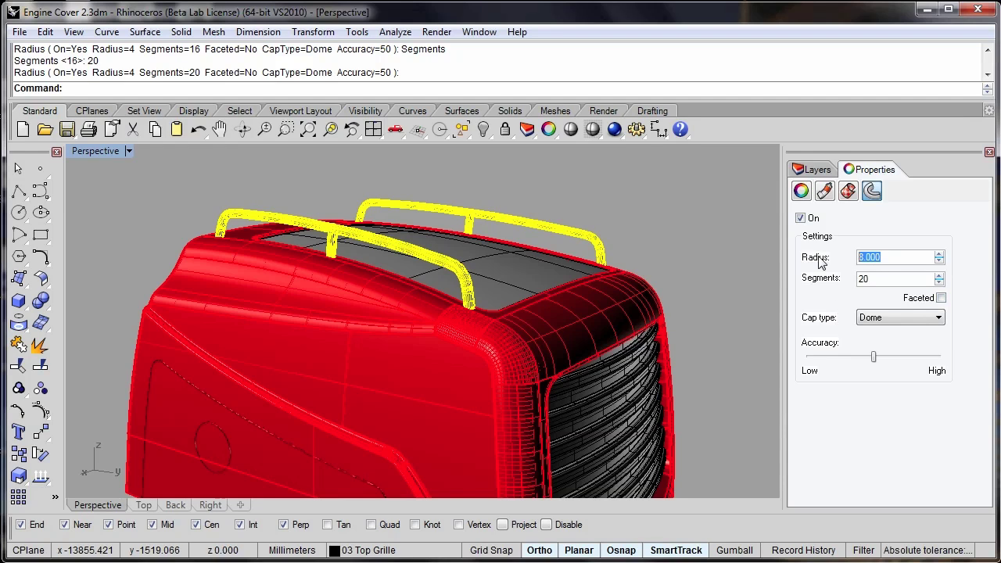
{"action": "key", "text": "Return"}
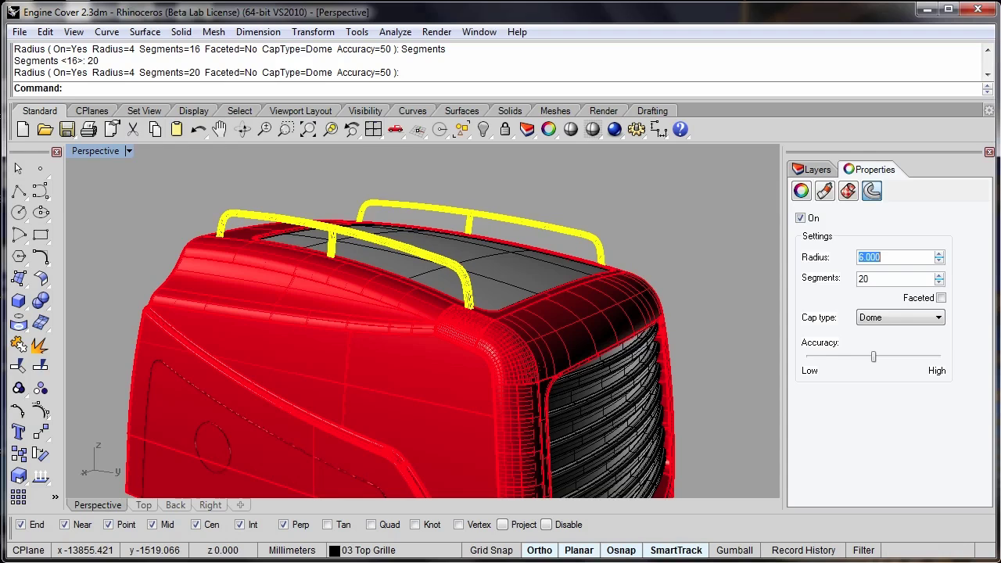
{"action": "type", "text": "8"}
{"action": "key", "text": "Return"}
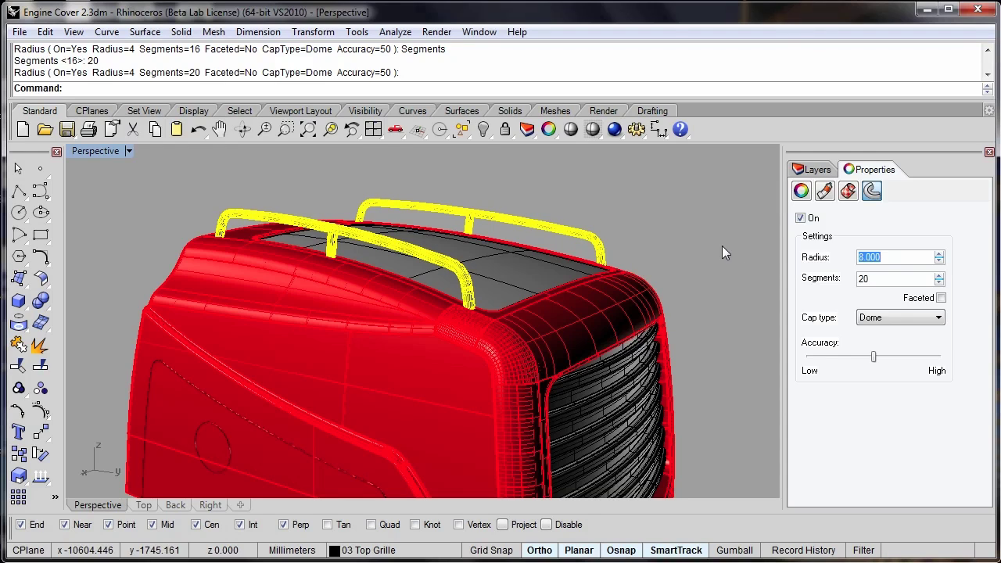
{"action": "left_click", "coordinate": [698, 231]}
Step: Orbit toward the grille front and switch the Perspective viewport to Rendered display
{"action": "right_click_drag", "start_coordinate": [668, 244], "coordinate": [577, 213]}
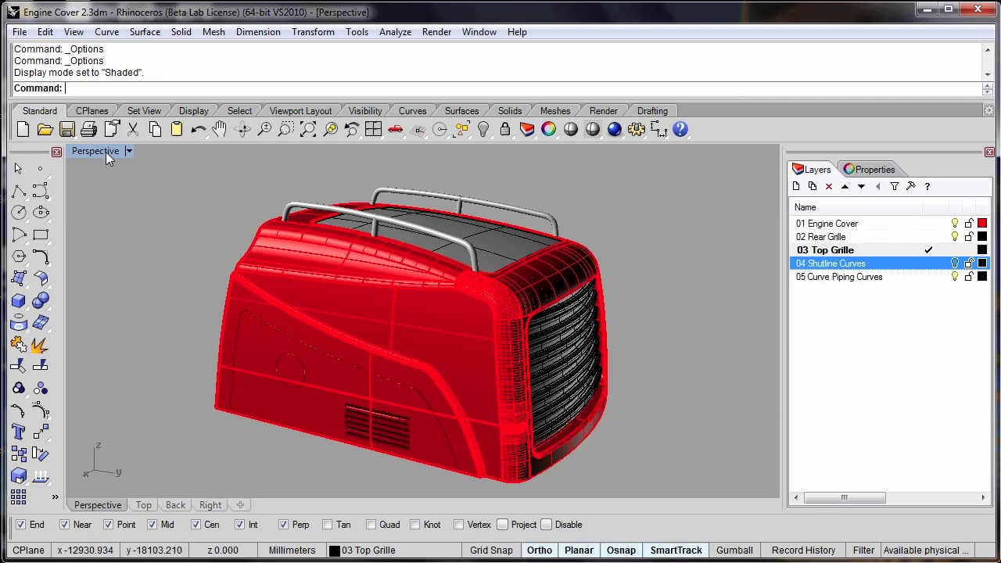
{"action": "left_click", "coordinate": [106, 152]}
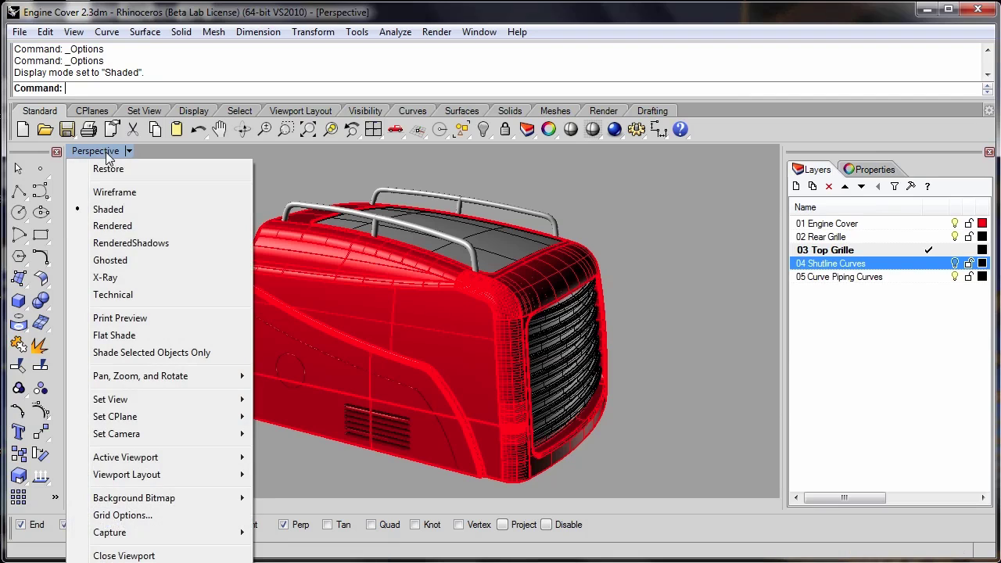
{"action": "left_click", "coordinate": [101, 226]}
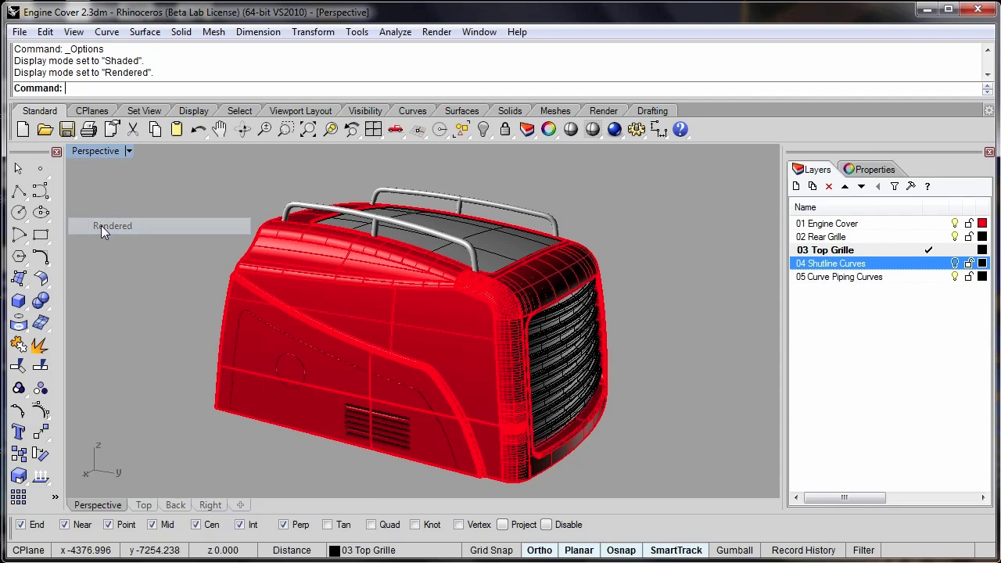